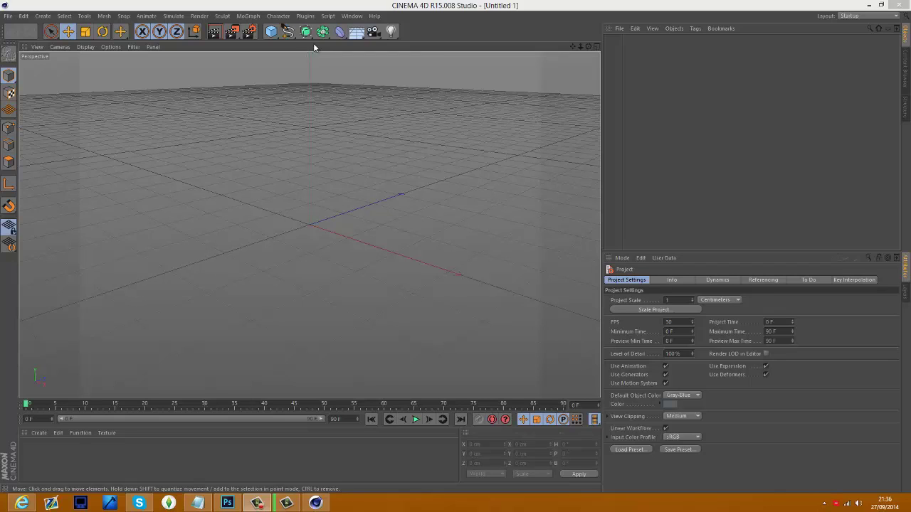
Add a Floor object to the scene and create a new material
click(356, 32)
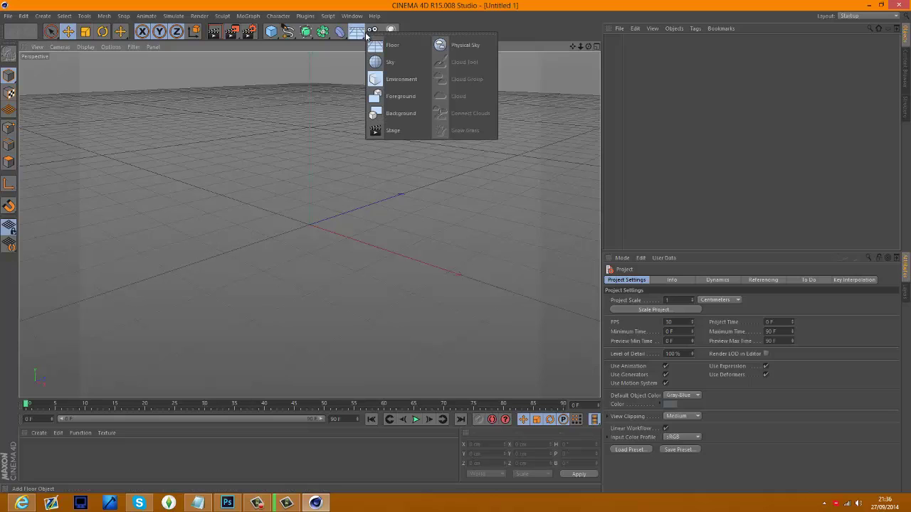
click(384, 46)
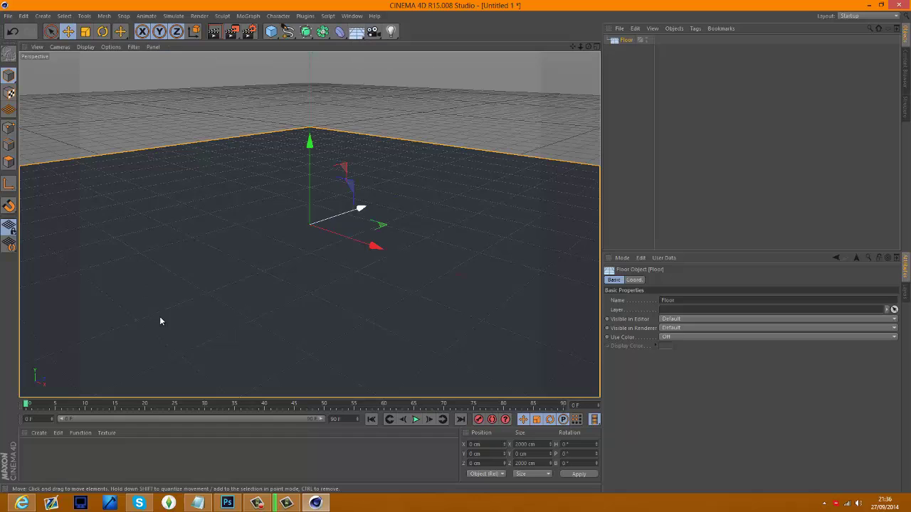
double_click(44, 472)
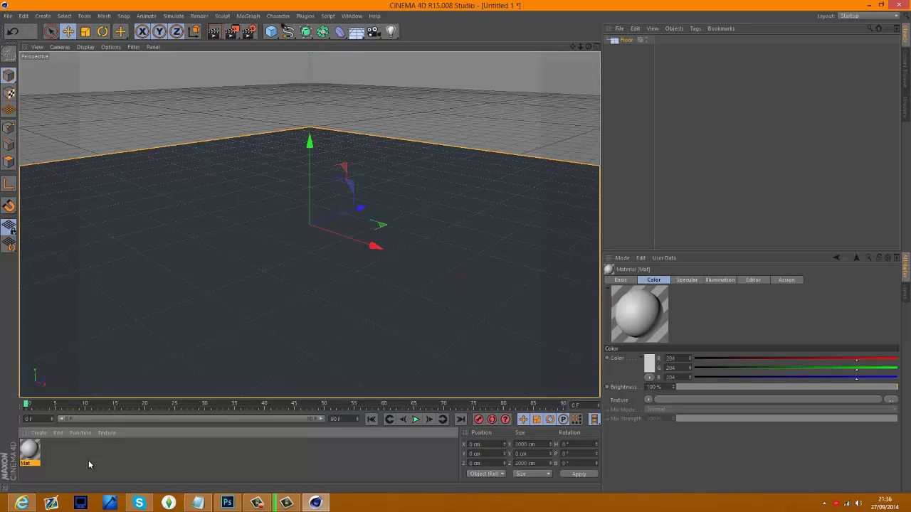
Set the new material's color to pure white, RGB 255, 255, 255
double_click(29, 450)
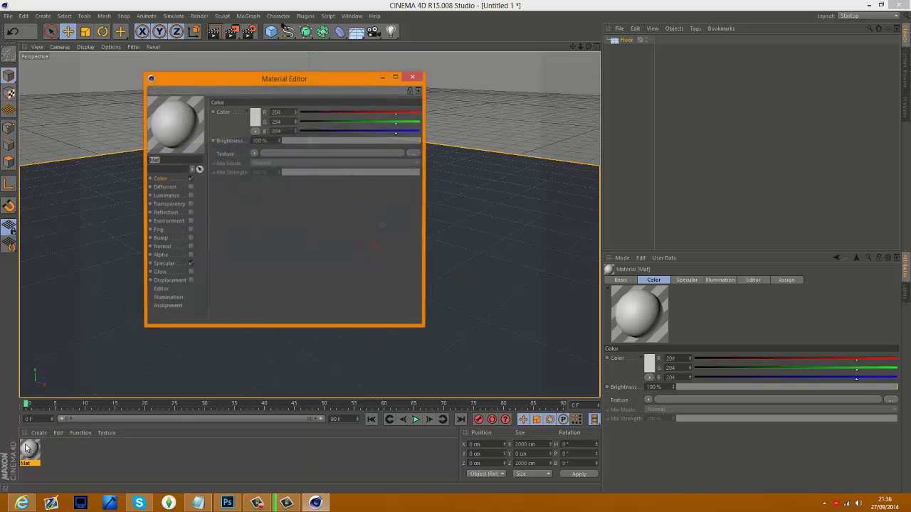
click(167, 177)
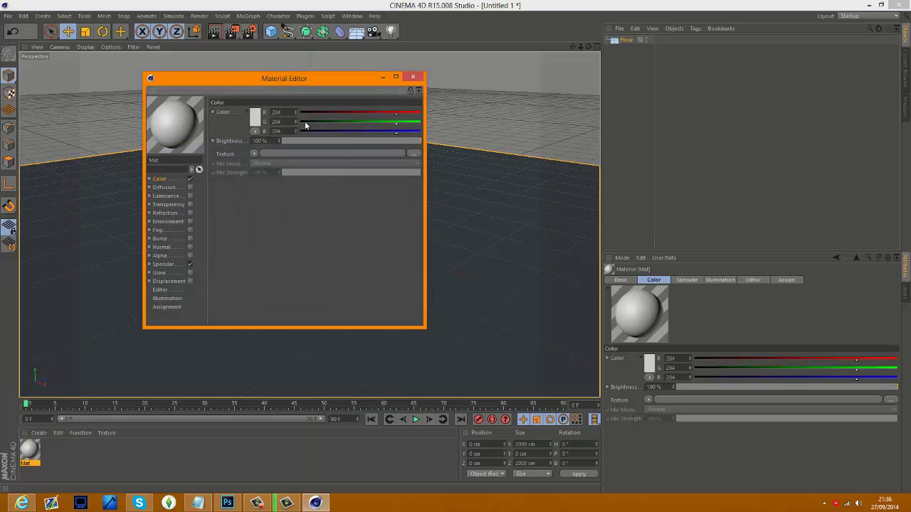
click(258, 124)
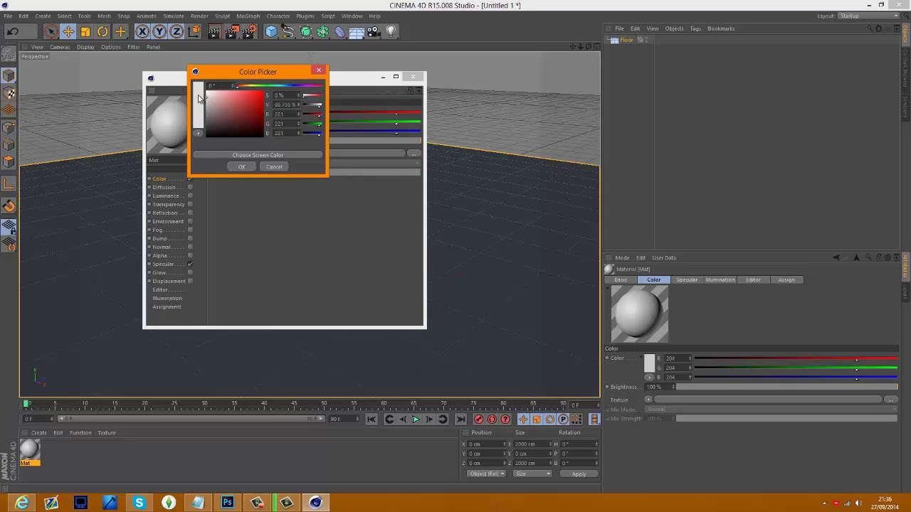
drag(198, 98, 186, 91)
click(242, 167)
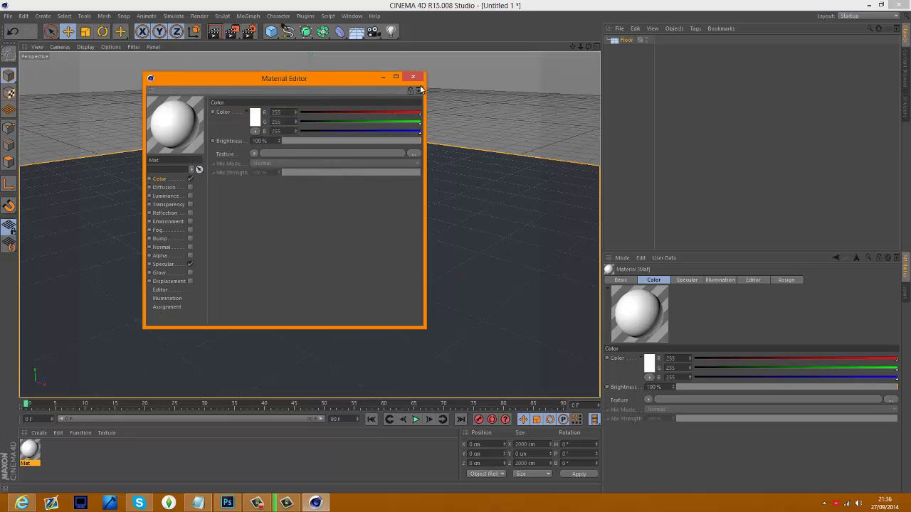
click(413, 78)
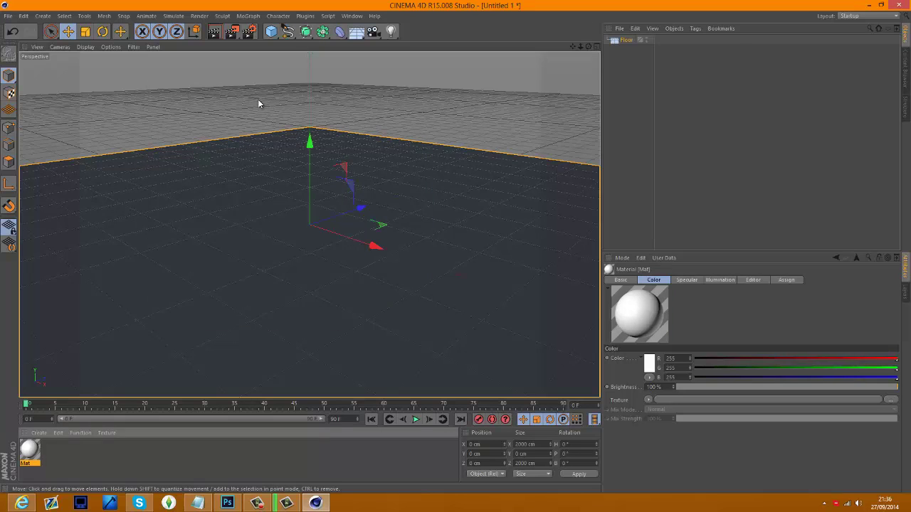
Select the floor and render the active view to preview it
click(424, 203)
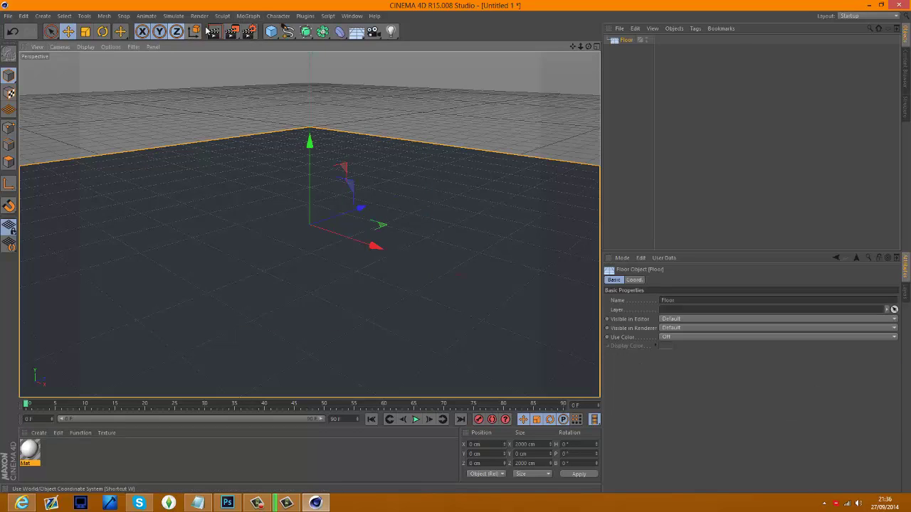
click(214, 32)
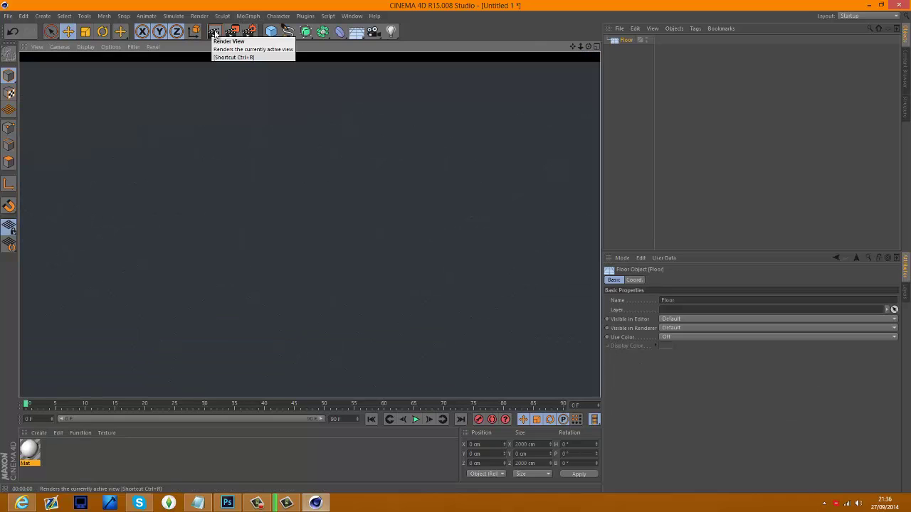
click(480, 382)
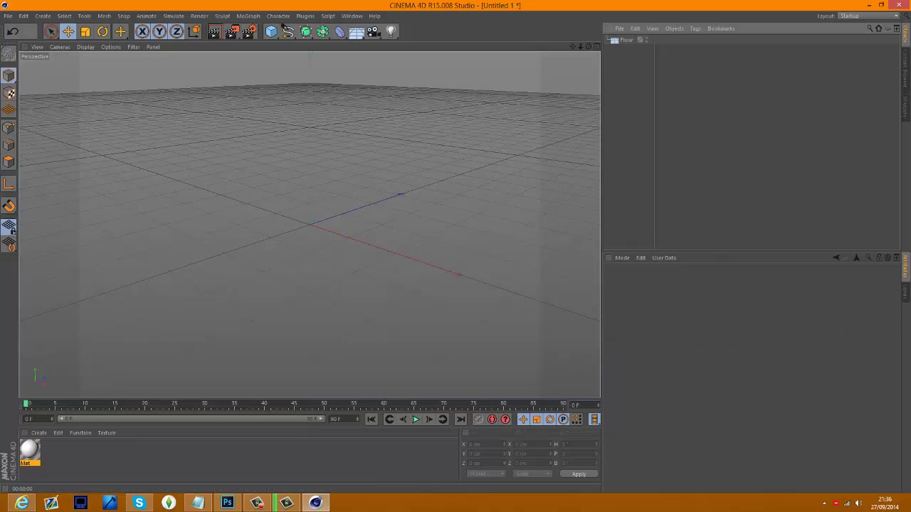
click(138, 503)
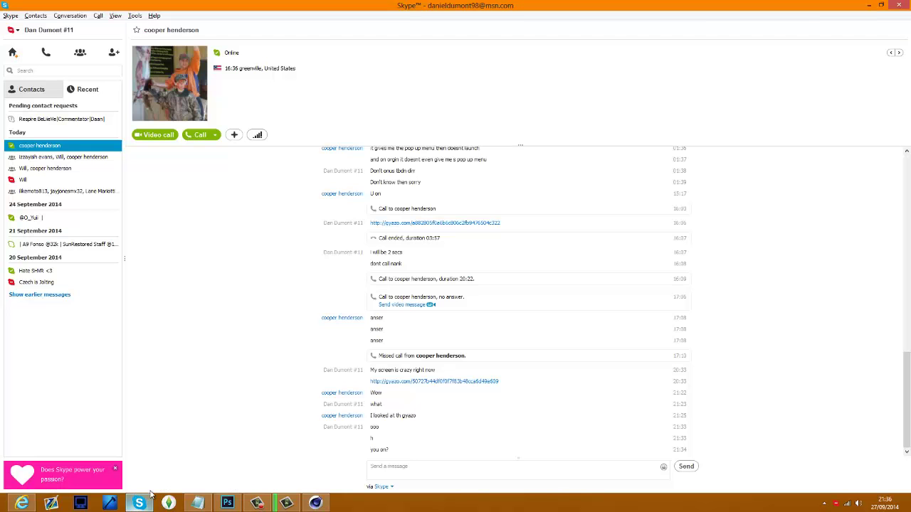
click(318, 504)
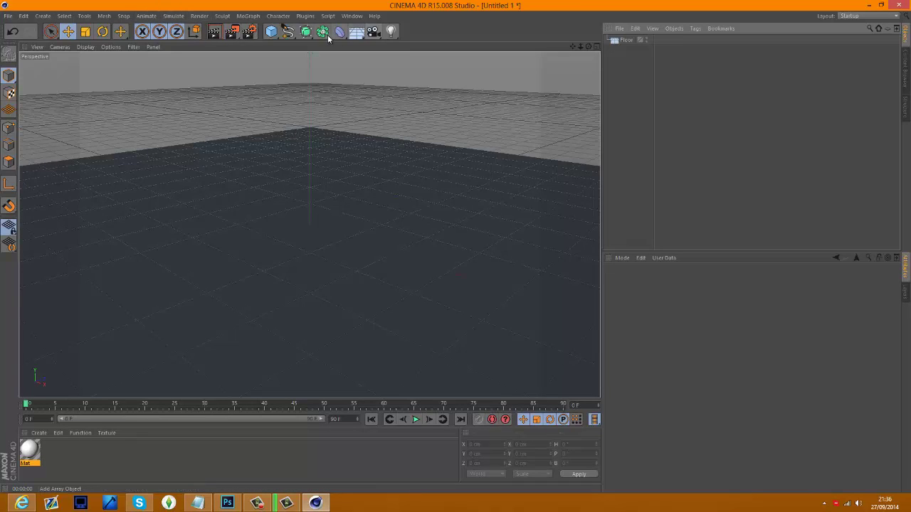
Try lighting the floor with an Infinite Light raised about 130 cm, and delete the light
click(391, 33)
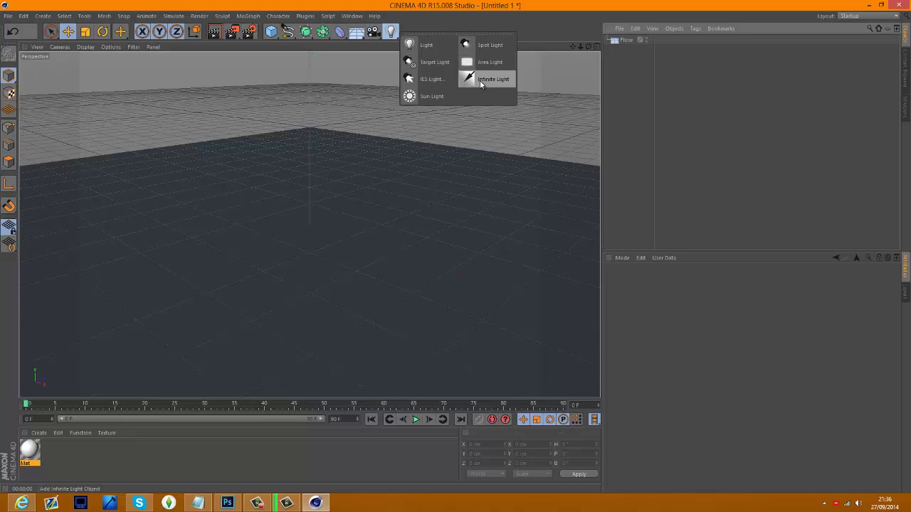
click(480, 80)
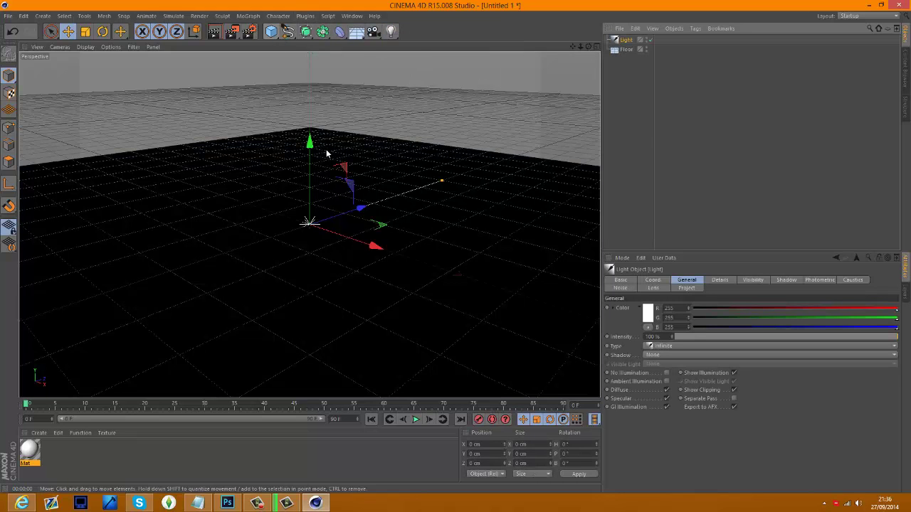
drag(310, 141, 306, 56)
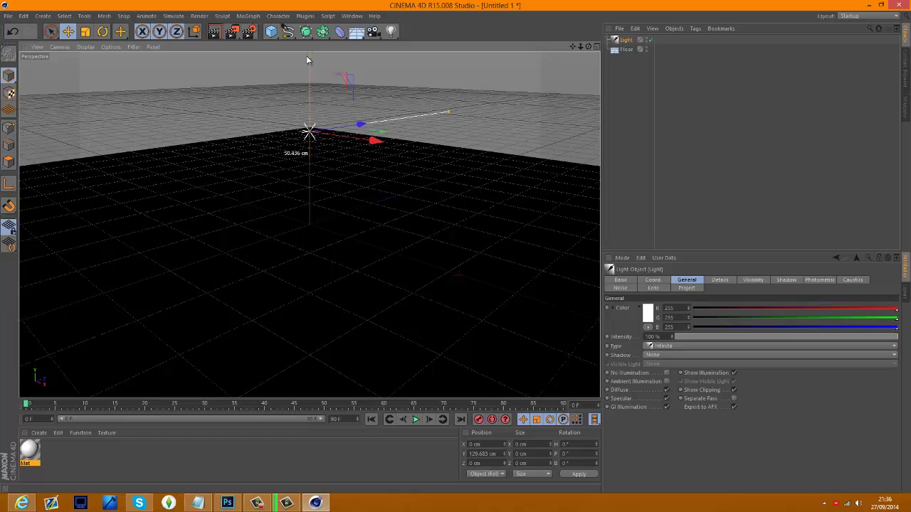
key(Delete)
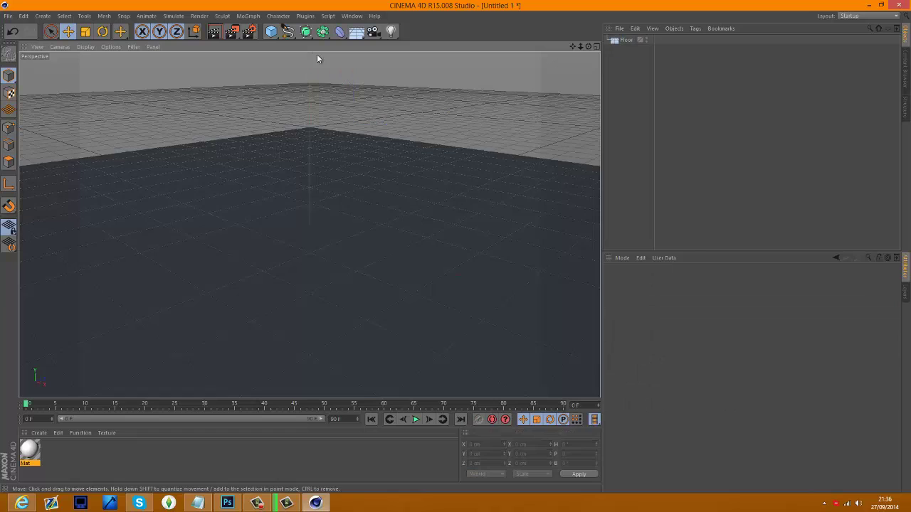
Try a Sun Light with a test render of the active view, and delete the light
click(396, 33)
click(425, 95)
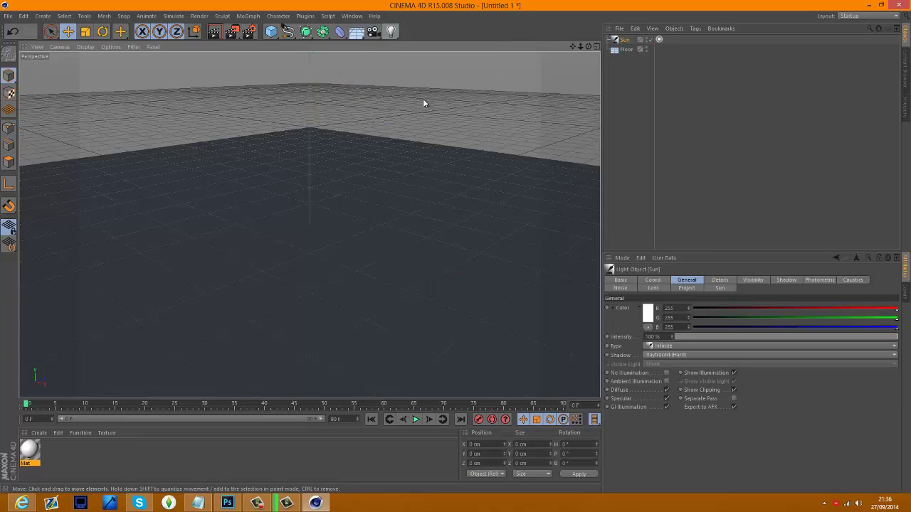
click(215, 33)
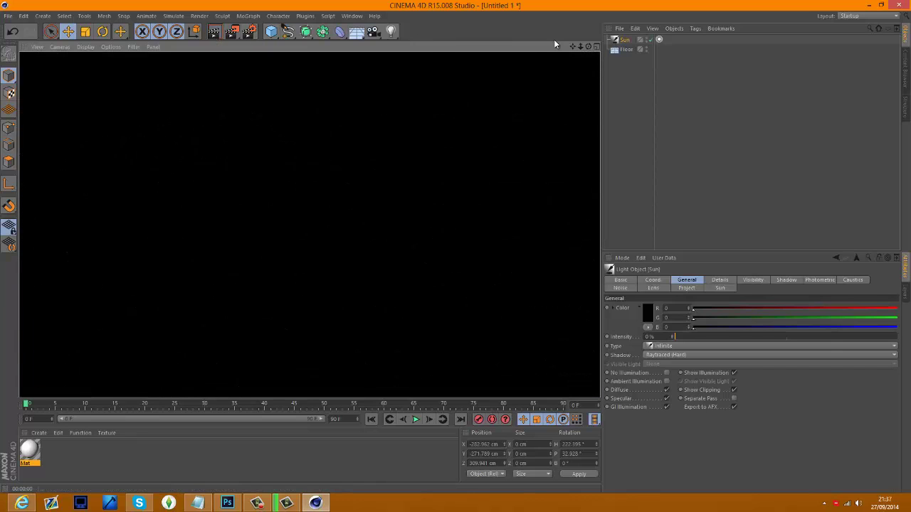
click(617, 42)
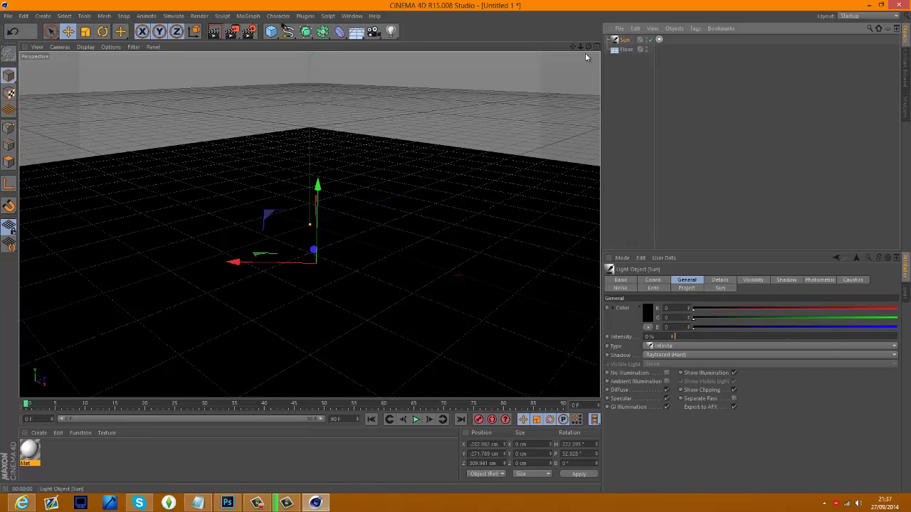
key(Delete)
click(86, 47)
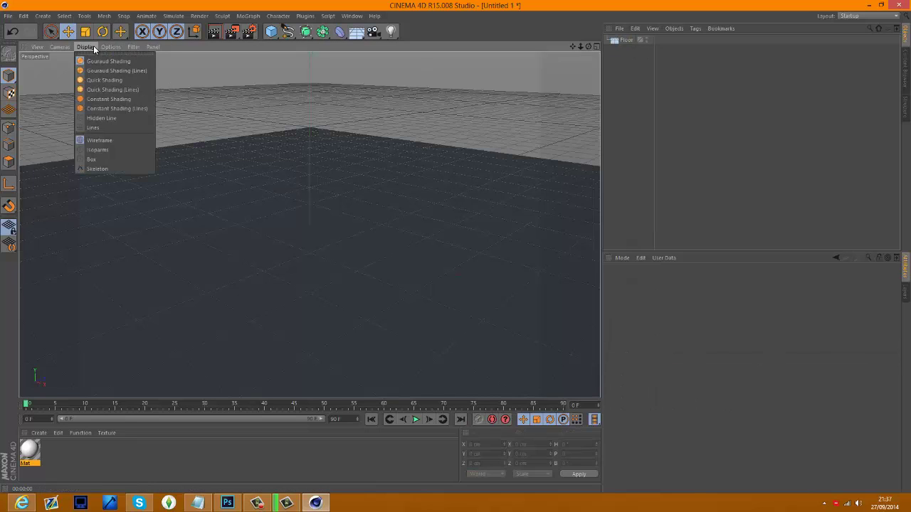
mouse_move(36, 48)
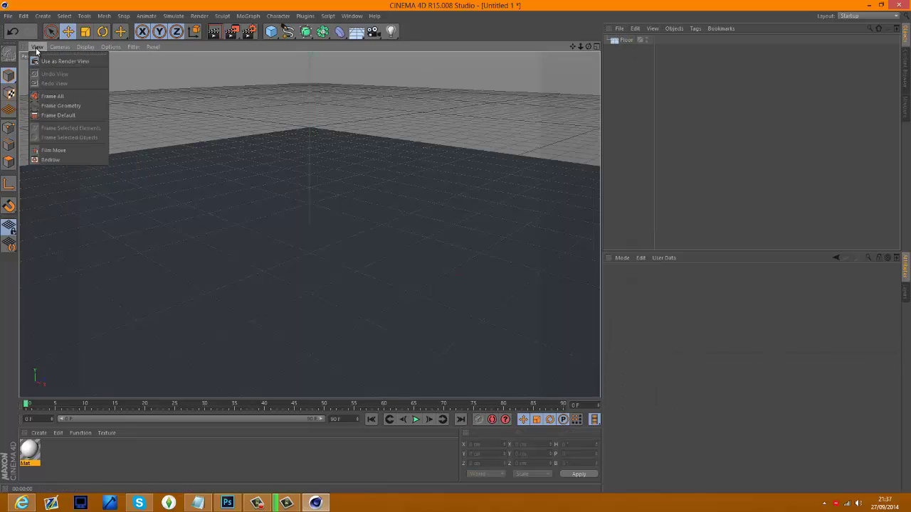
Add a standard Light and raise it to a height of about 434 cm above the floor
click(391, 31)
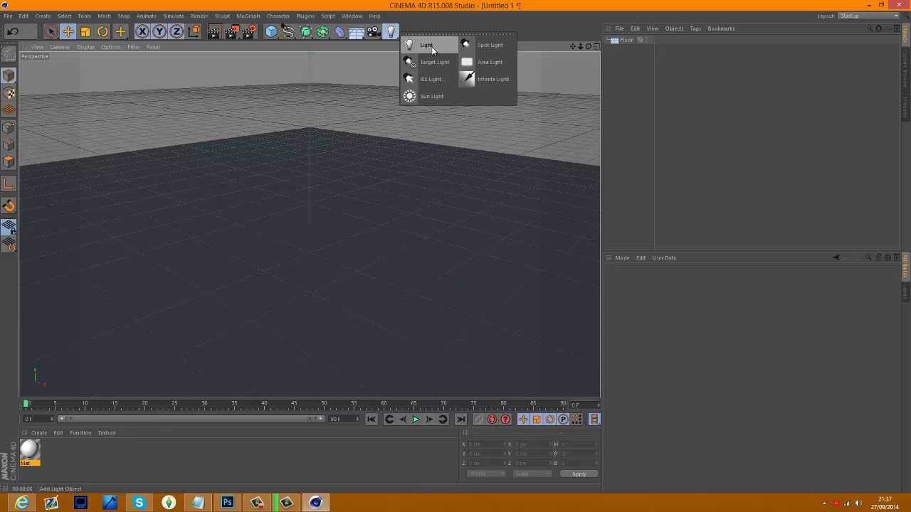
click(434, 47)
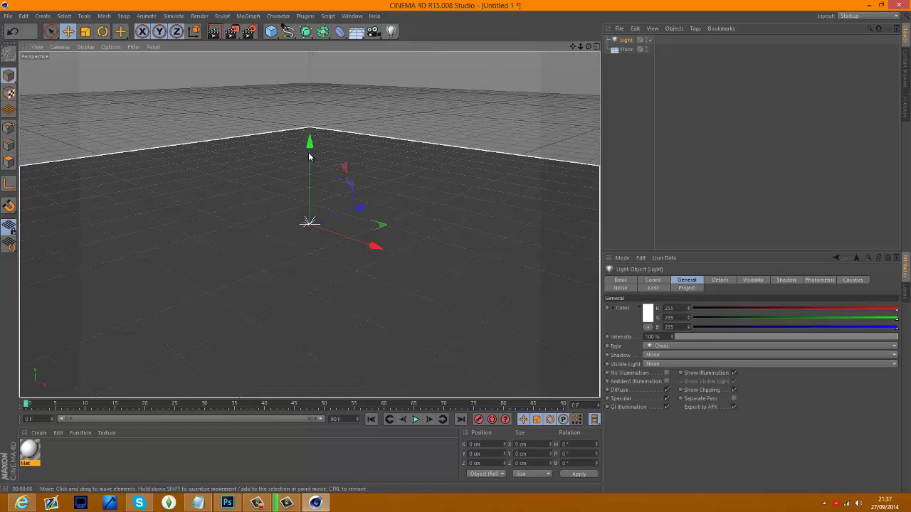
drag(309, 153, 309, 0)
scroll(329, 264, down, 3)
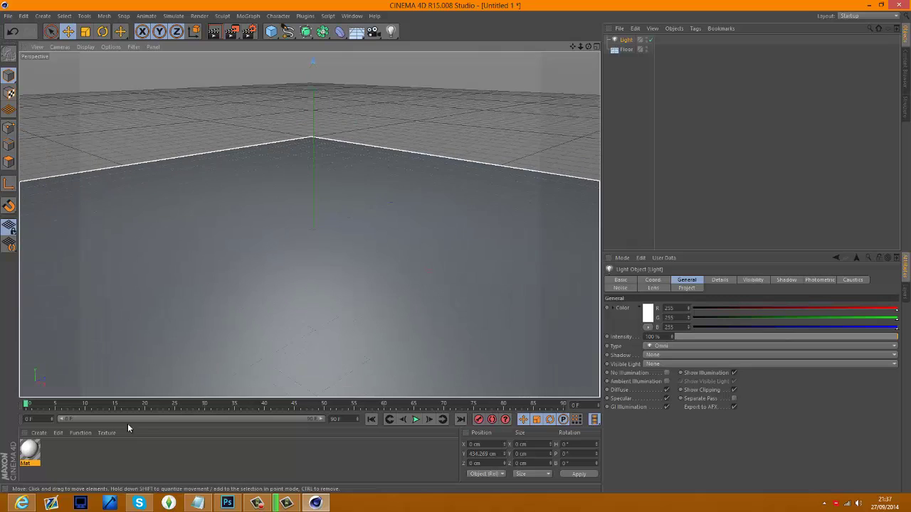
Apply the white material to the floor and raise the light to about 636 cm
drag(33, 453, 219, 285)
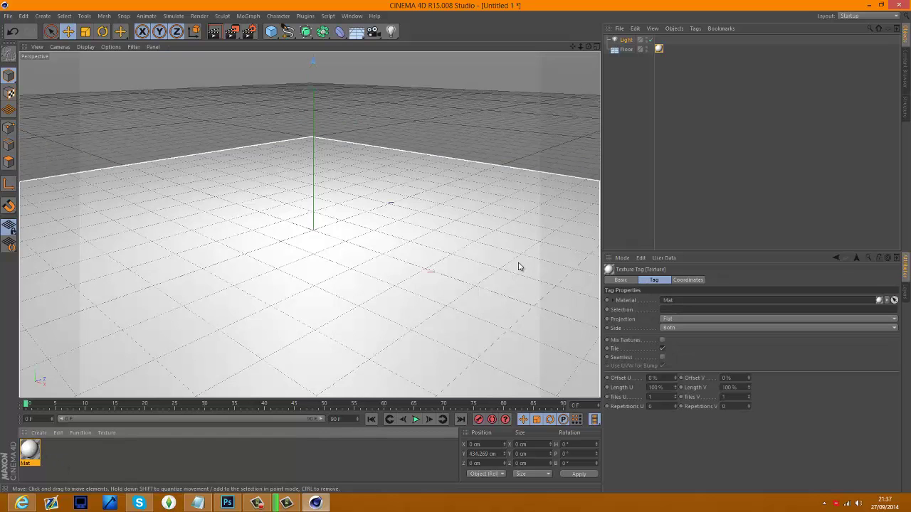
scroll(535, 167, down, 2)
scroll(455, 250, down, 2)
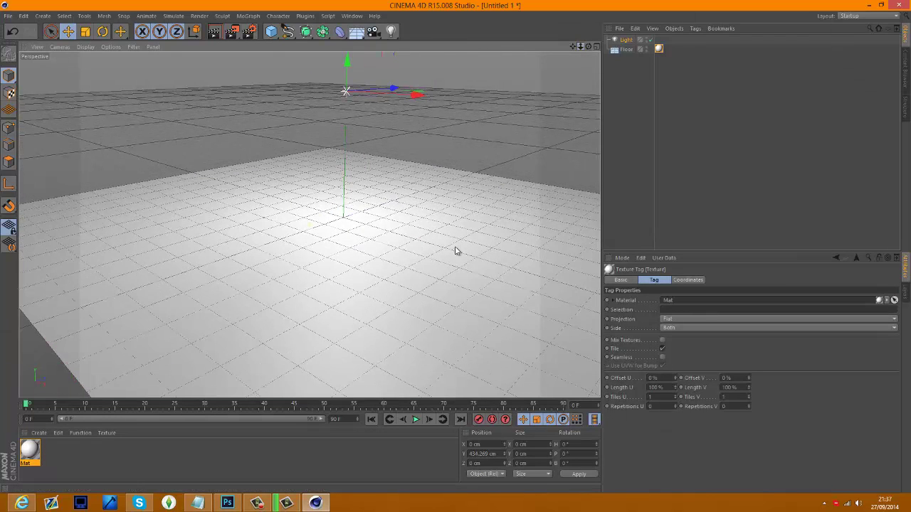
drag(349, 83, 347, 52)
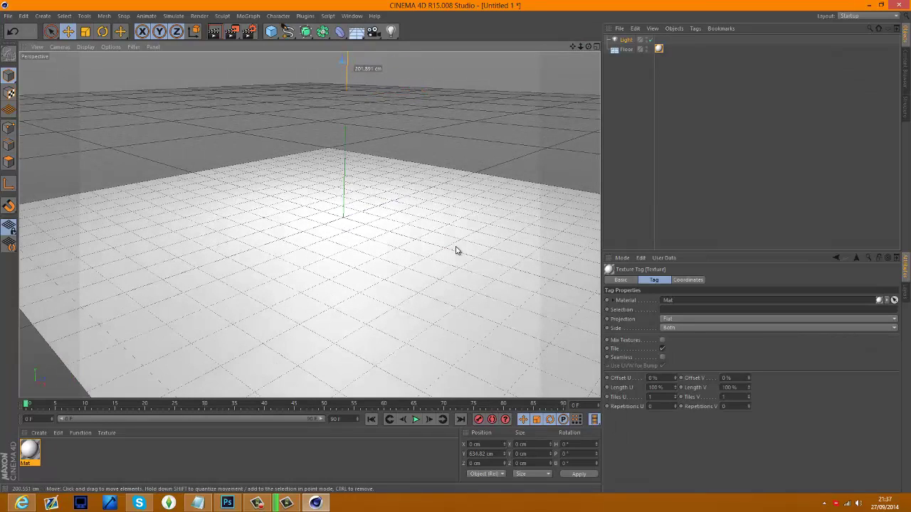
Render a closer view of the white floor to check the lighting
drag(588, 46, 454, 250)
drag(582, 47, 457, 251)
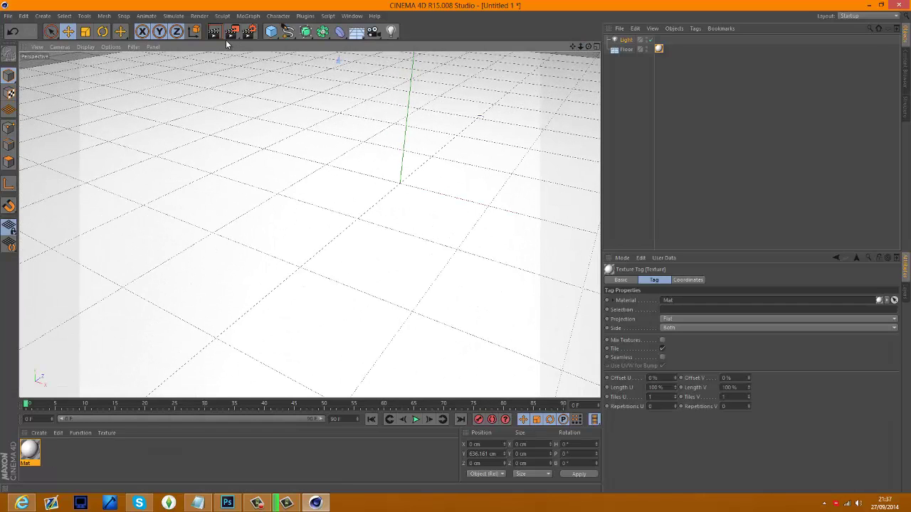
click(195, 32)
click(214, 32)
click(702, 169)
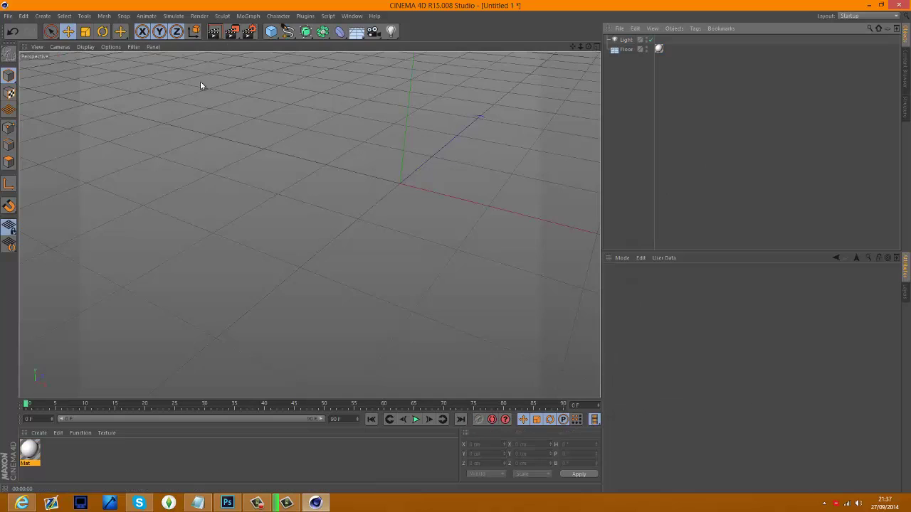
click(214, 33)
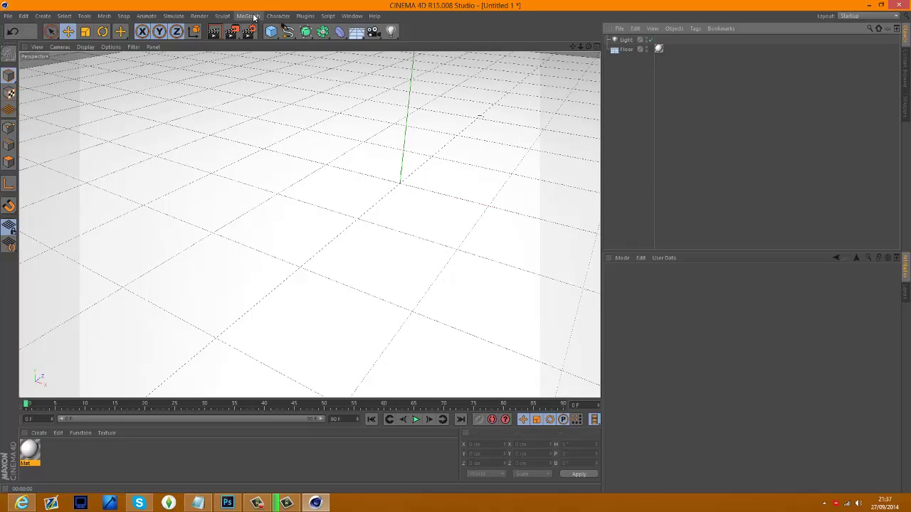
Add a MoText object and move it along the X axis to about -78 cm
click(254, 16)
click(267, 123)
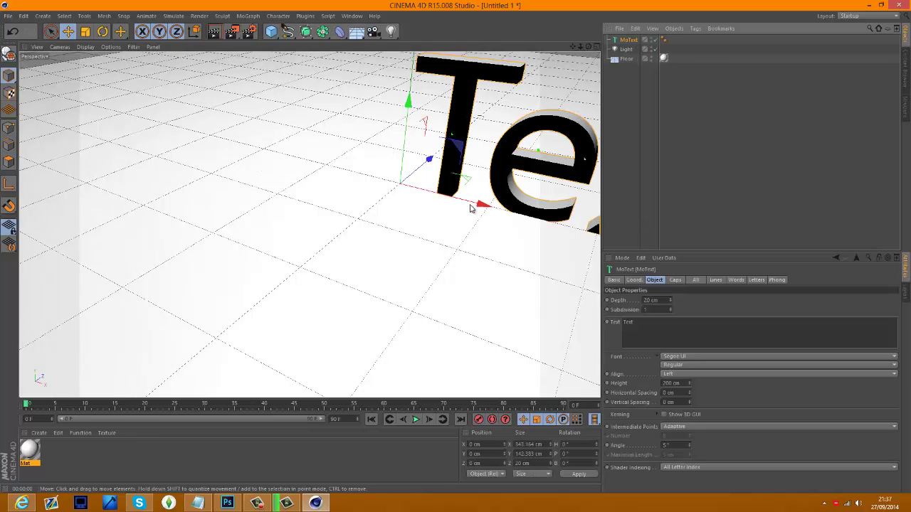
drag(470, 208, 418, 189)
Rotate the MoText object's heading by about 40° around its vertical axis
key(r)
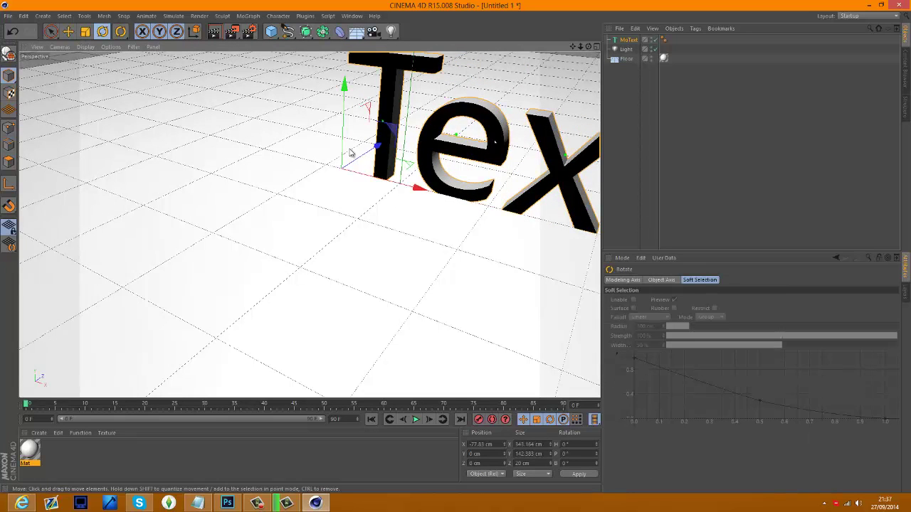
drag(353, 193, 394, 189)
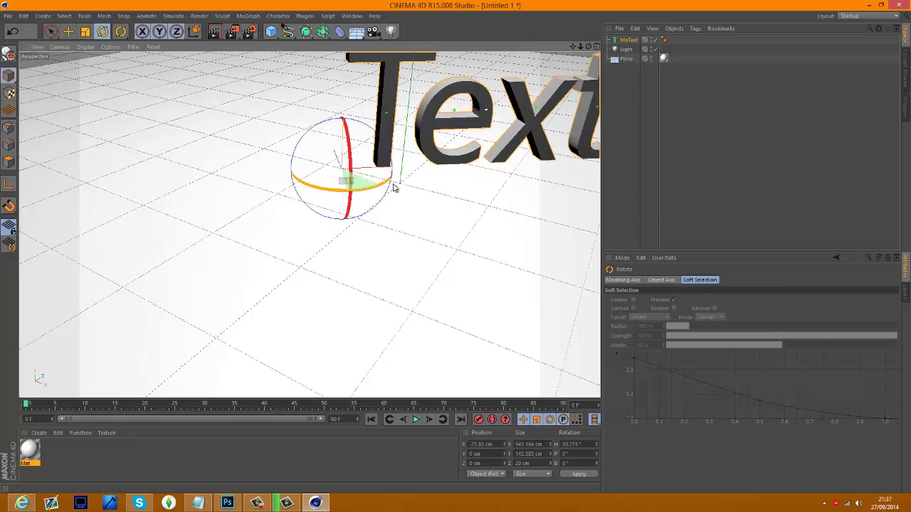
click(68, 33)
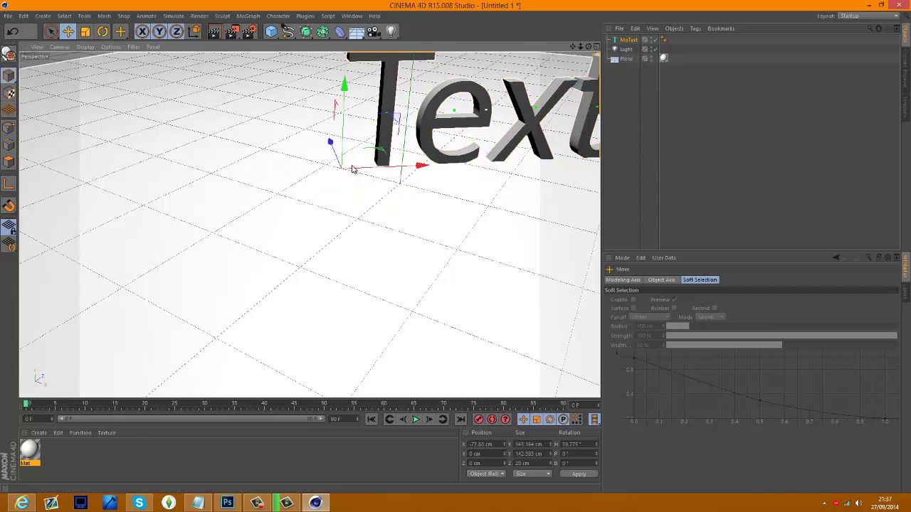
Move the MoText object forward over the floor to about X -142 cm, Z -249 cm
drag(352, 169, 200, 176)
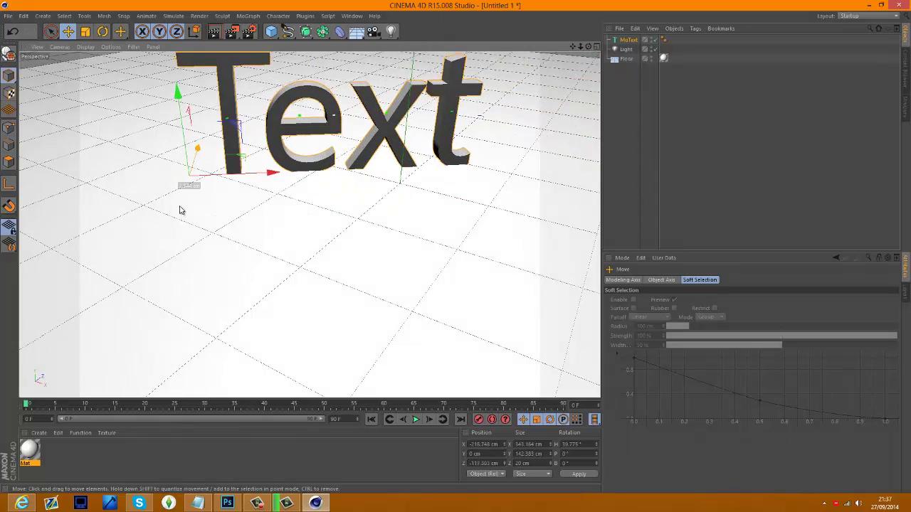
drag(180, 211, 181, 228)
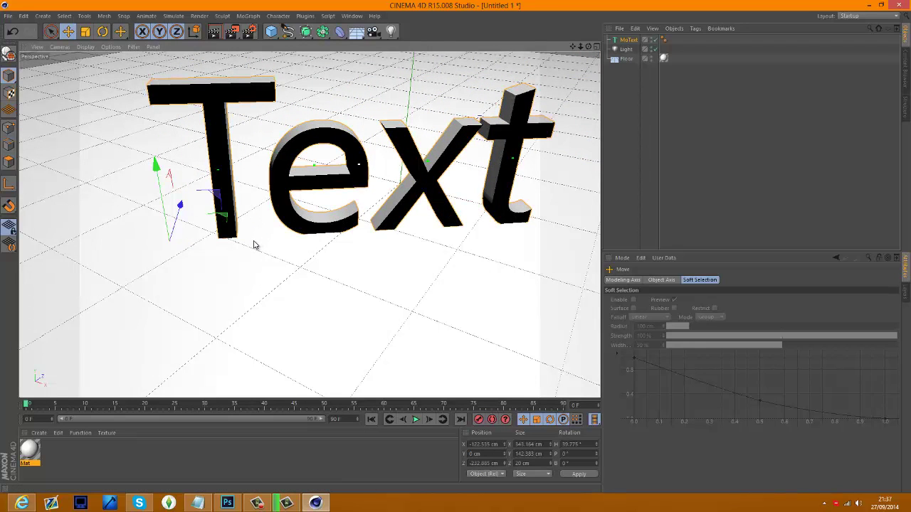
drag(240, 245, 223, 242)
drag(135, 185, 133, 184)
click(655, 95)
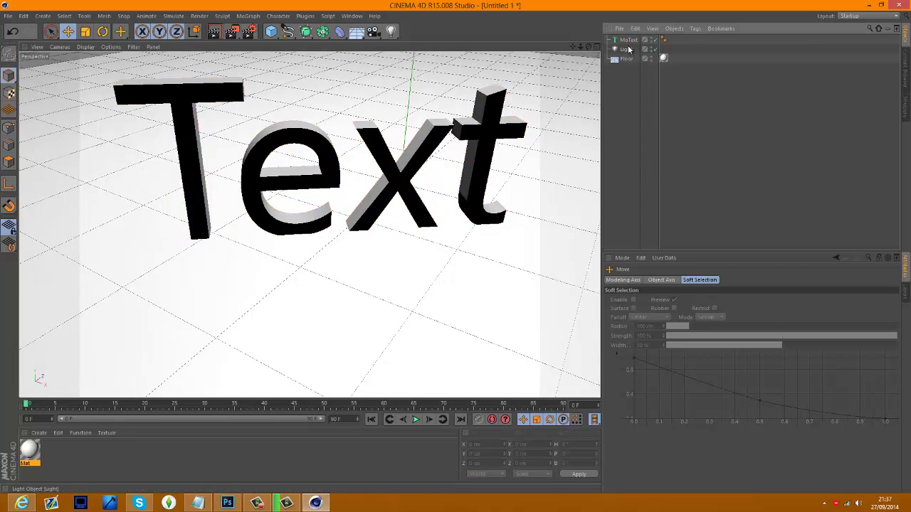
Change the MoText wording to "DPC" and set its depth to 40 cm
click(627, 40)
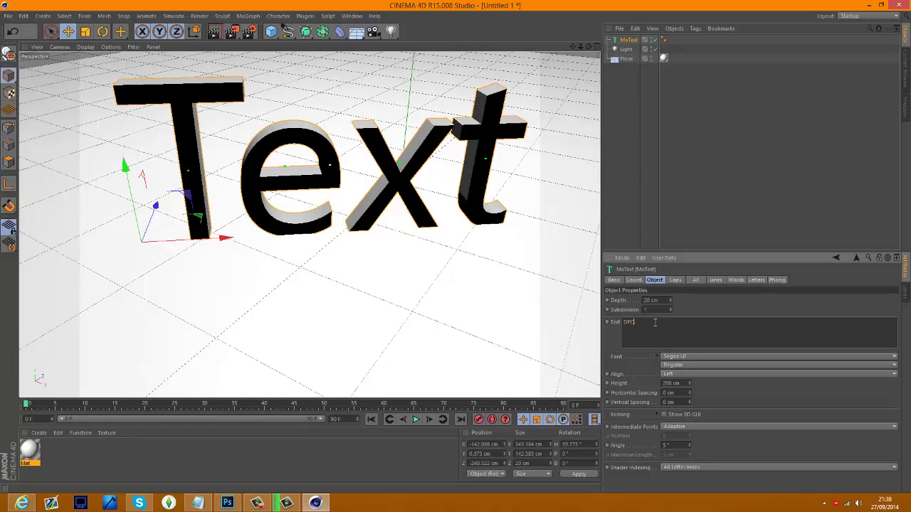
click(688, 297)
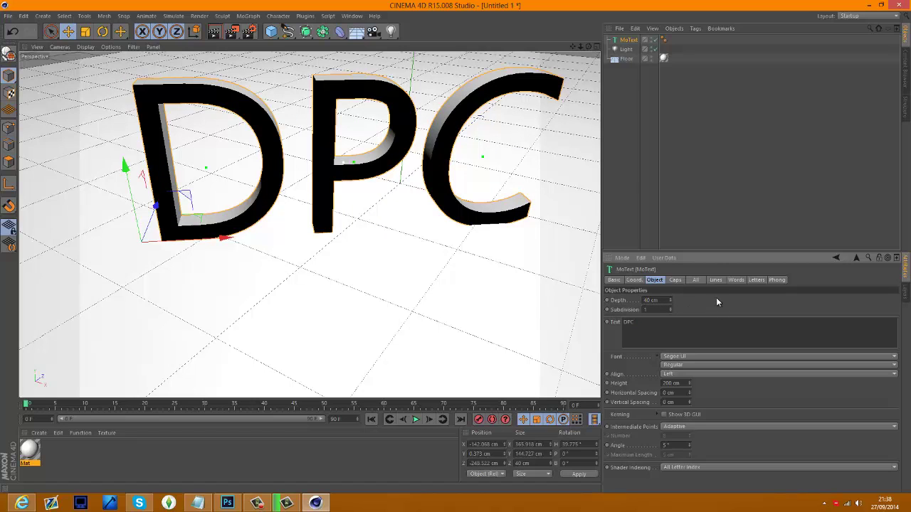
click(718, 247)
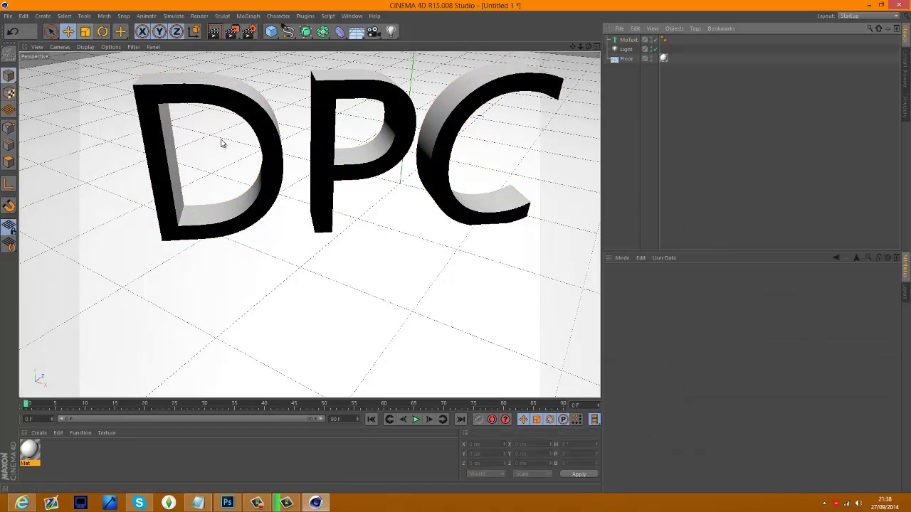
Move the DPC text along its own X and Z axes to about X -153 cm, Z -284 cm
click(256, 165)
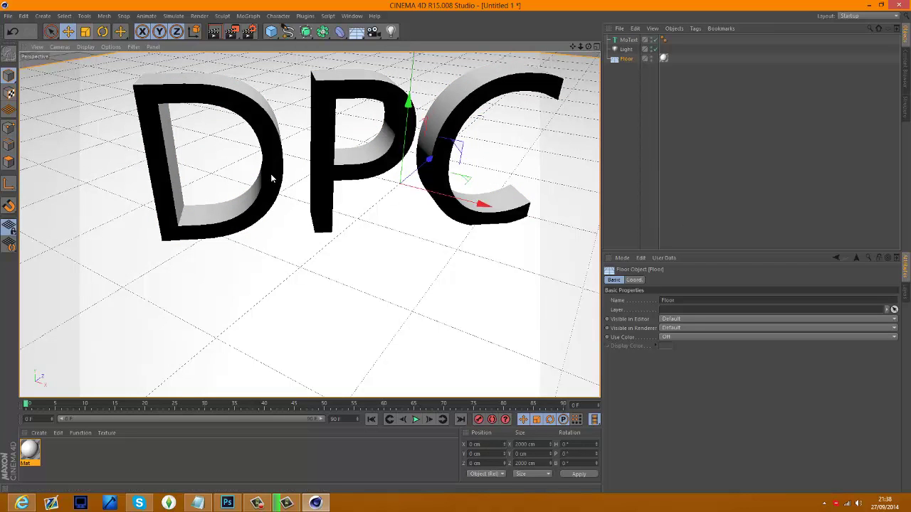
click(332, 200)
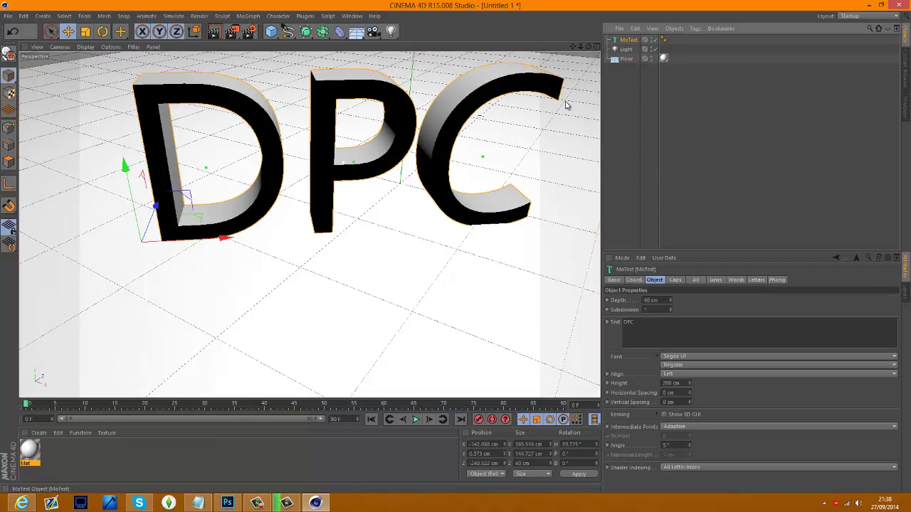
drag(224, 238, 192, 242)
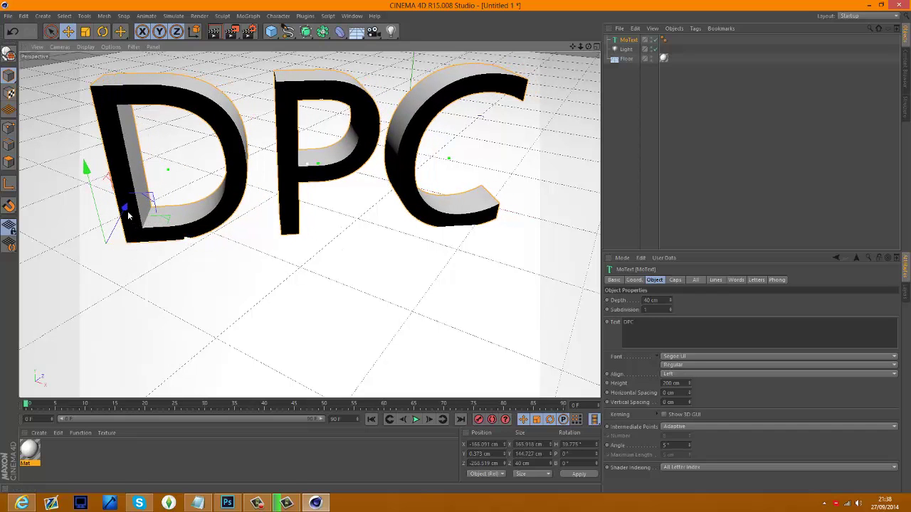
drag(125, 224, 119, 235)
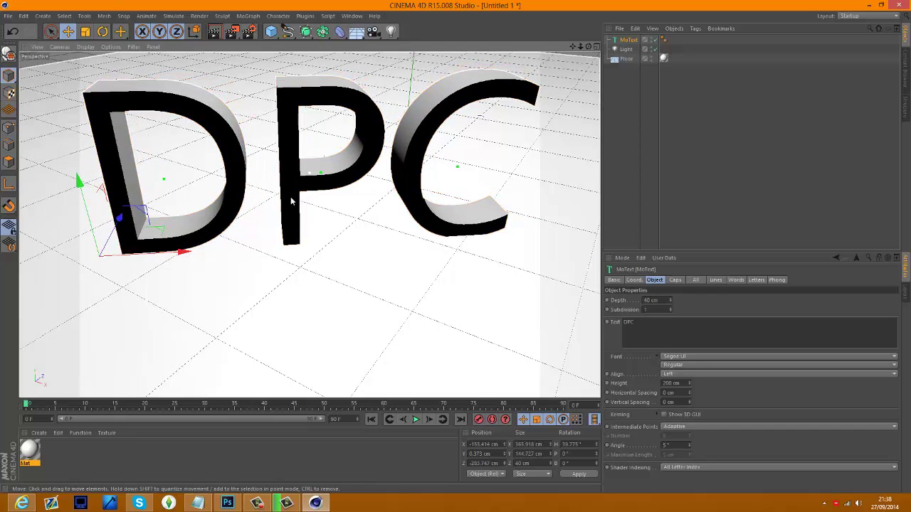
Scale the DPC text down uniformly to a 174 cm text height and shift it to about X -143 cm, Z -275 cm
key(t)
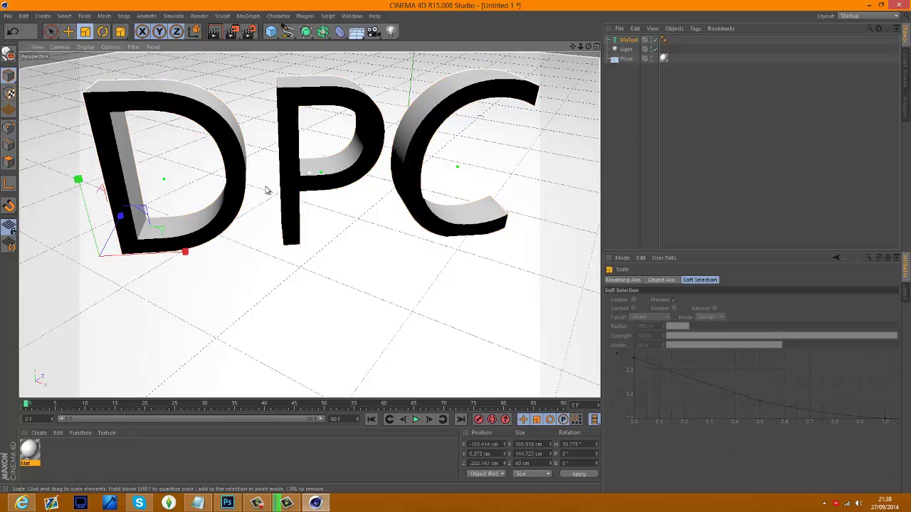
drag(265, 190, 265, 186)
key(e)
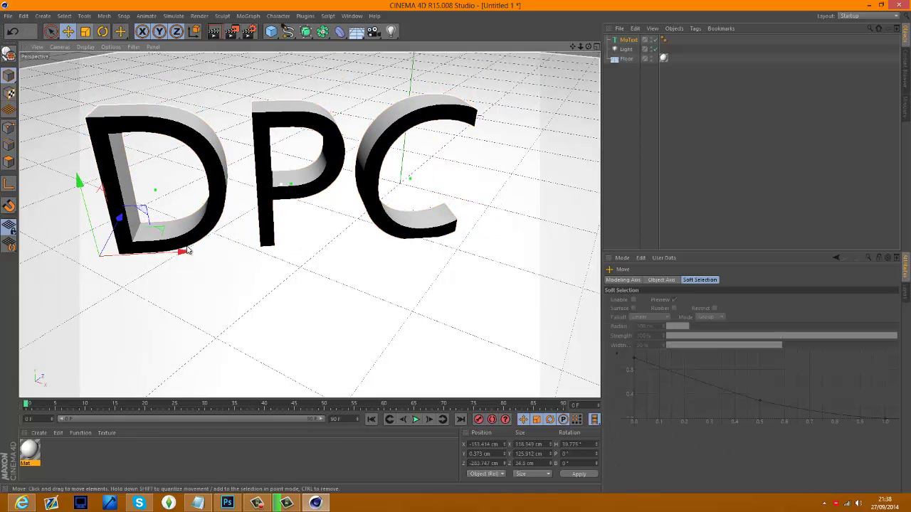
drag(187, 249, 202, 258)
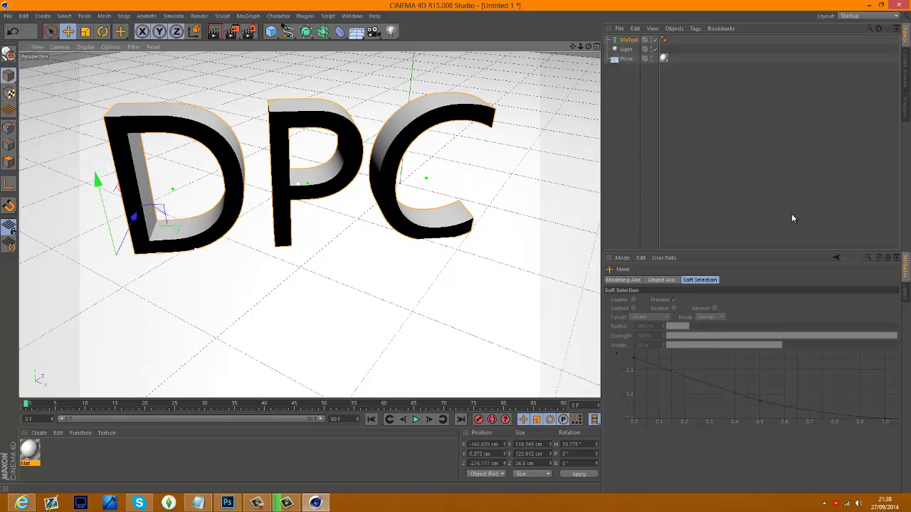
click(792, 214)
Try the Myriad Pro and Poplar Std fonts on the DPC text
click(618, 40)
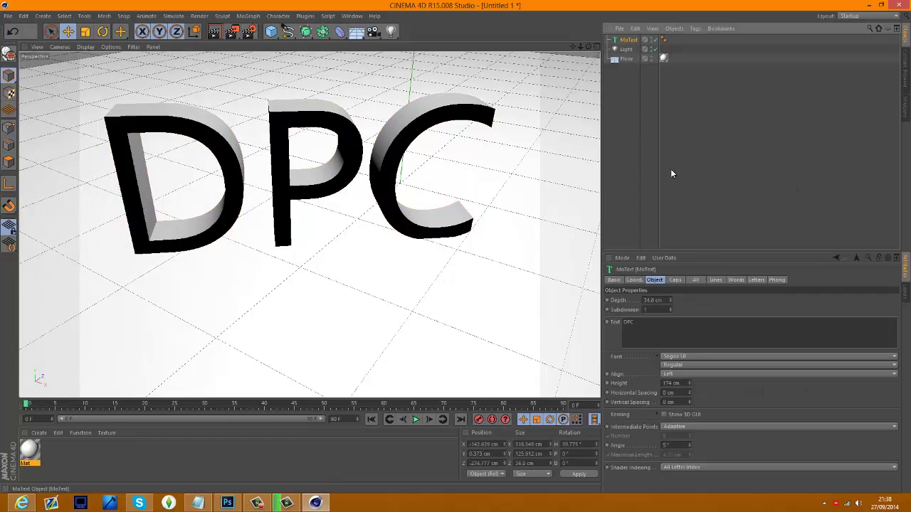
click(700, 358)
click(713, 356)
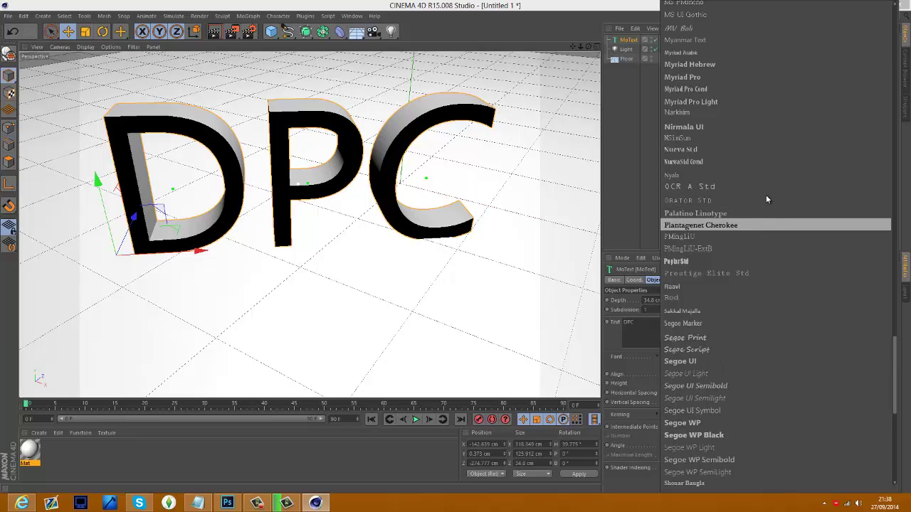
click(721, 78)
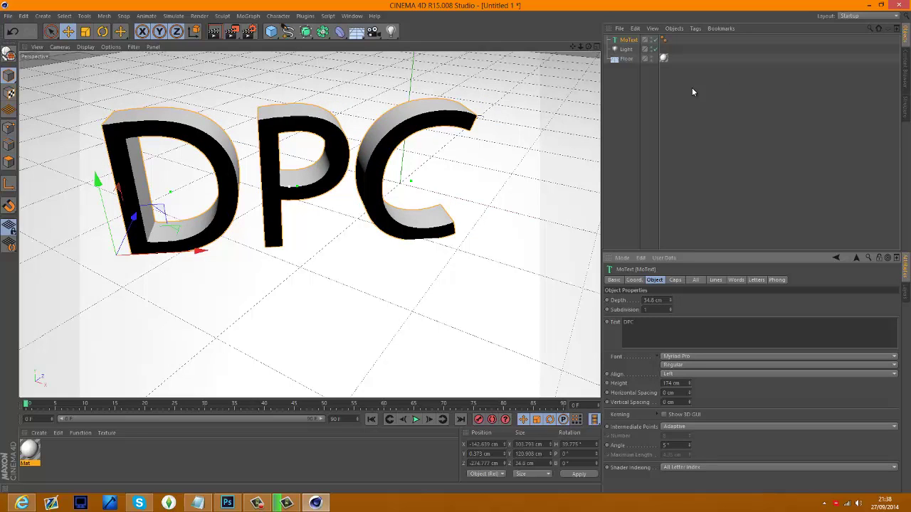
click(709, 360)
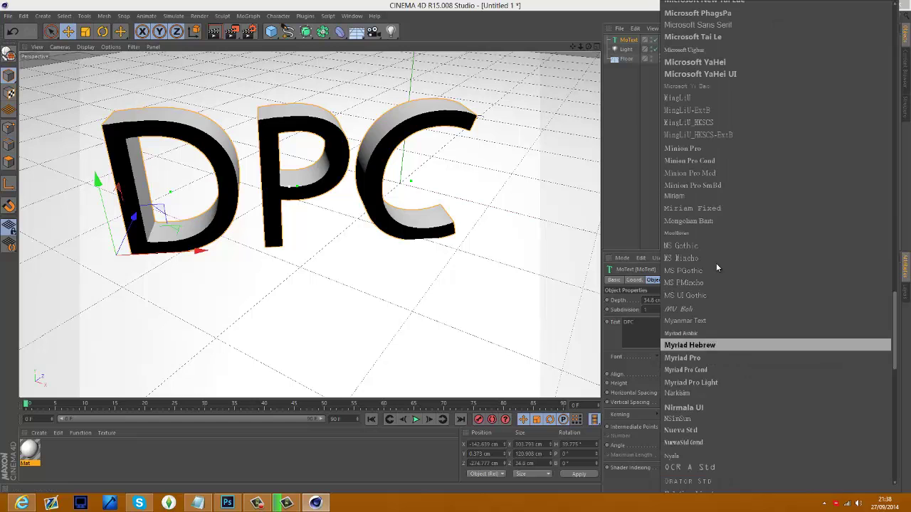
scroll(747, 128, up, 5)
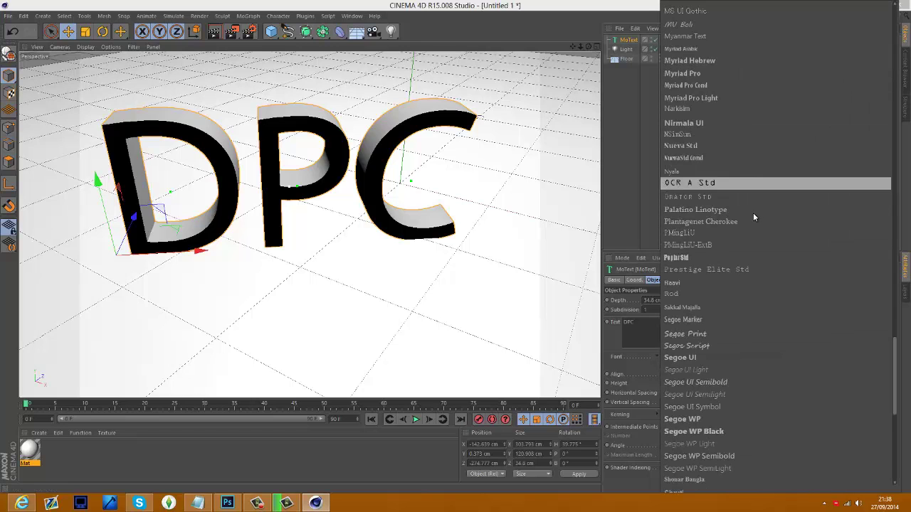
click(731, 257)
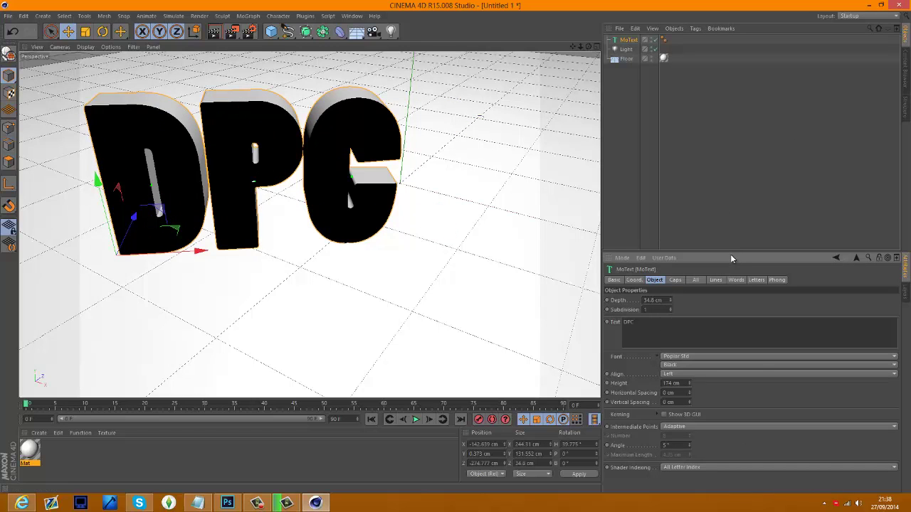
Set the DPC text's font to Trebuchet MS Bold and shift it along its X axis to about X -135 cm, Z -269 cm
click(737, 358)
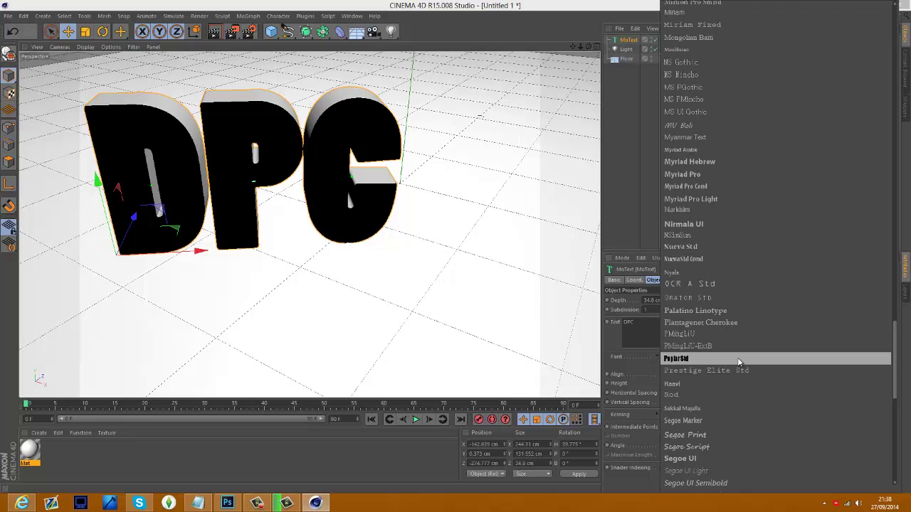
scroll(749, 425, down, 12)
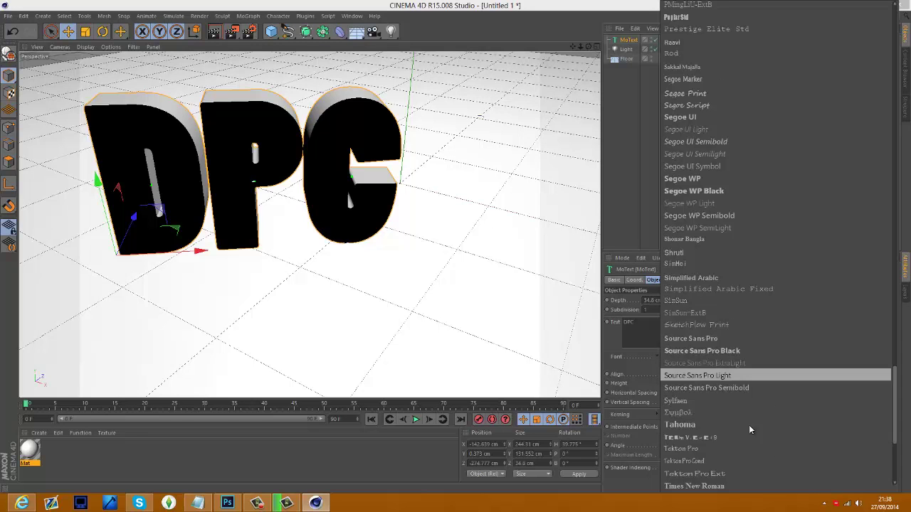
click(740, 353)
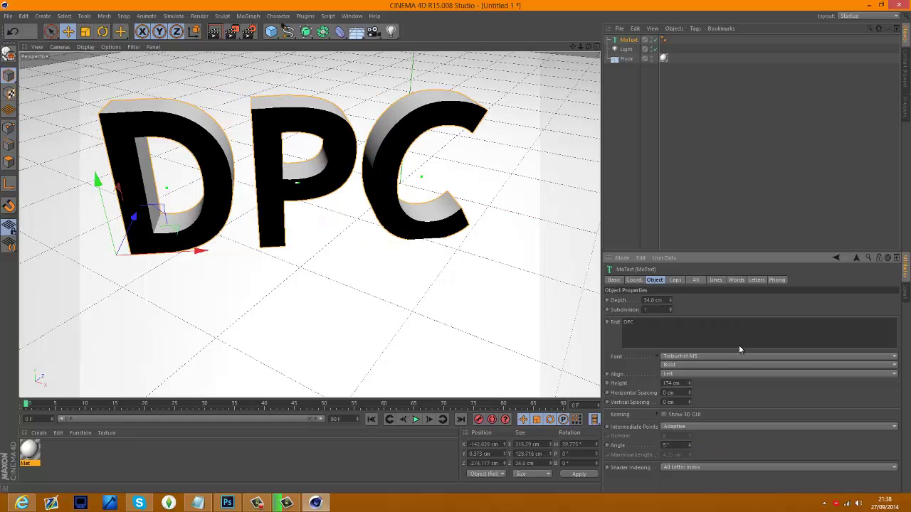
click(733, 354)
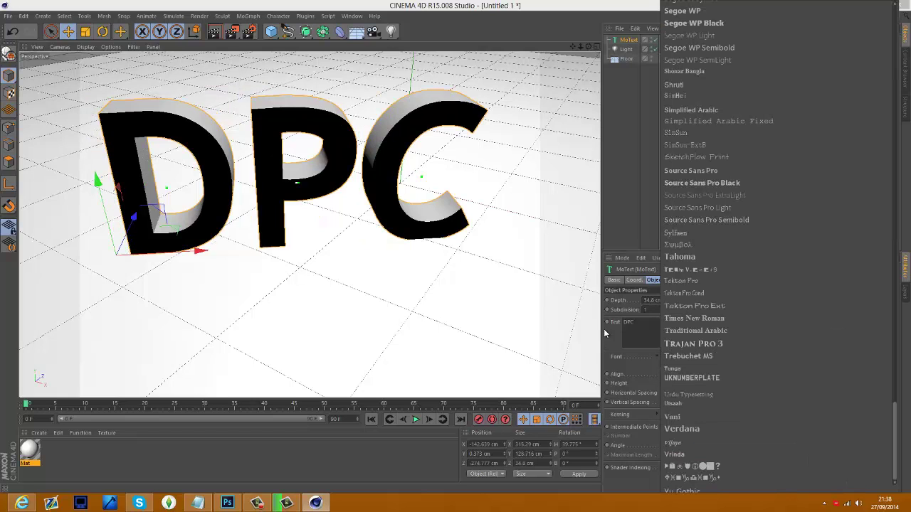
click(632, 238)
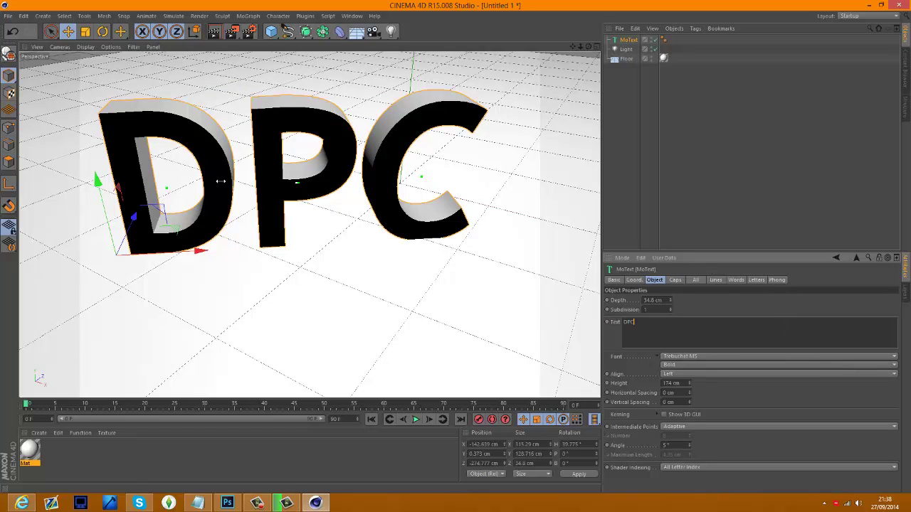
drag(194, 253, 207, 252)
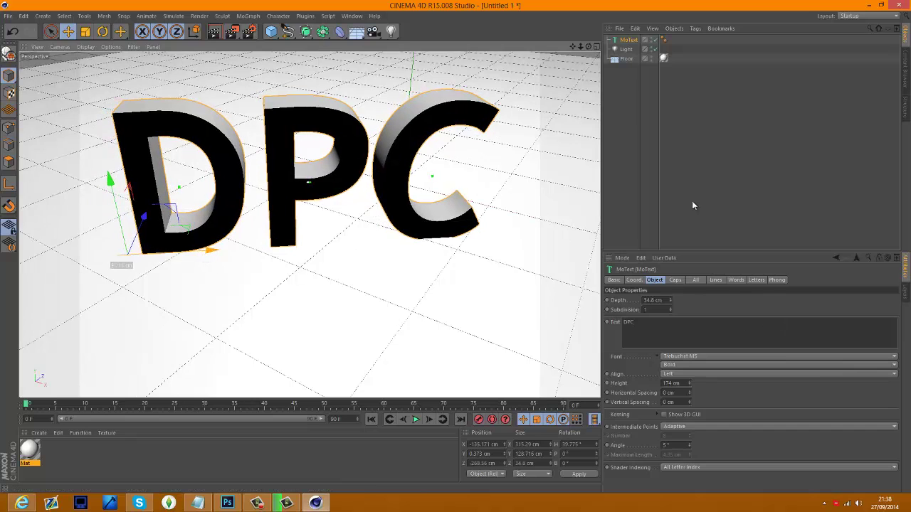
click(675, 197)
Create a second material and set its color to blue with RGB 0, 77, 229
double_click(157, 461)
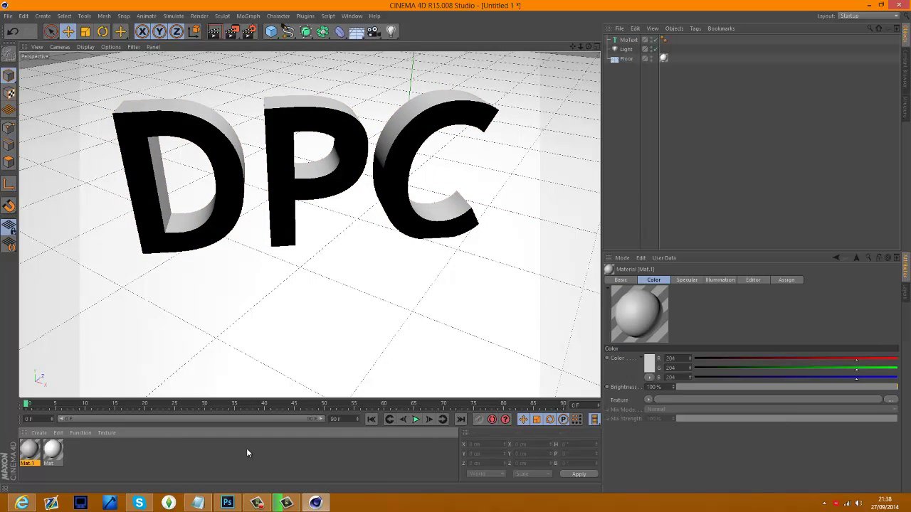
double_click(30, 449)
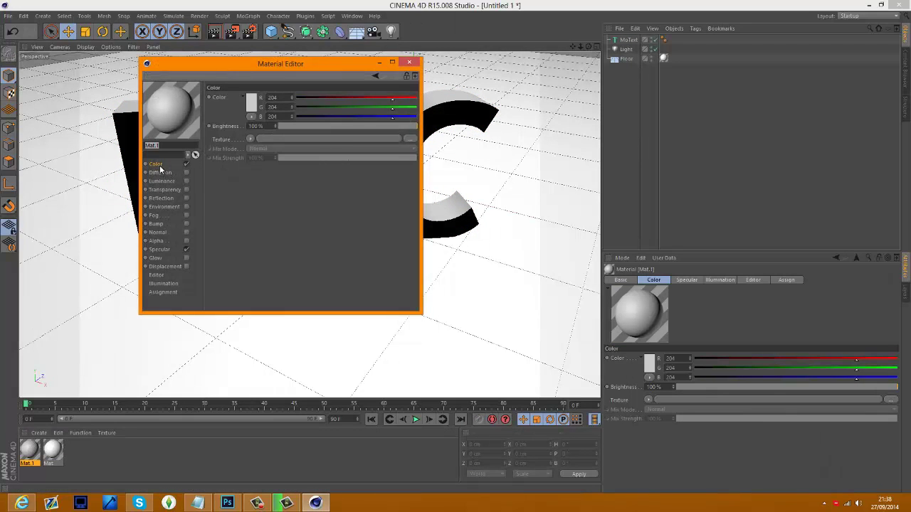
drag(392, 117, 404, 118)
click(297, 99)
drag(320, 108, 333, 108)
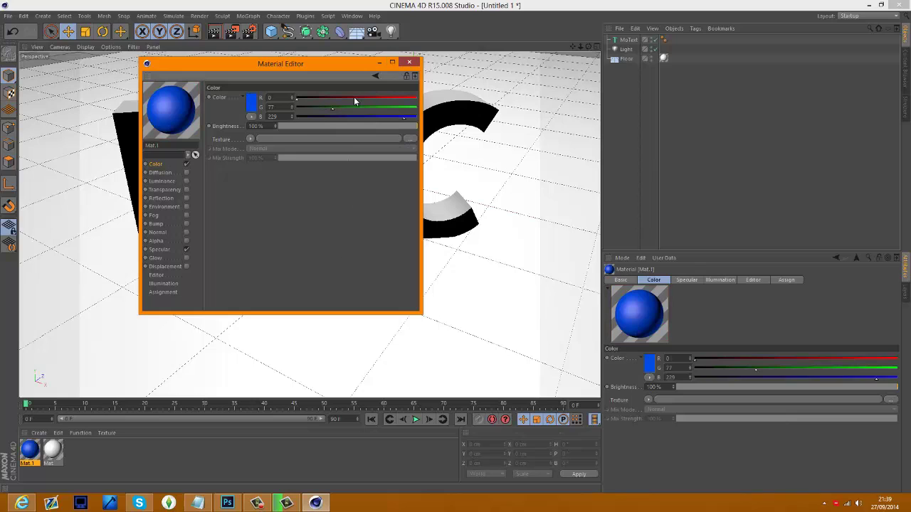
Enable reflection on the blue material with 26% brightness and close its editor
click(162, 198)
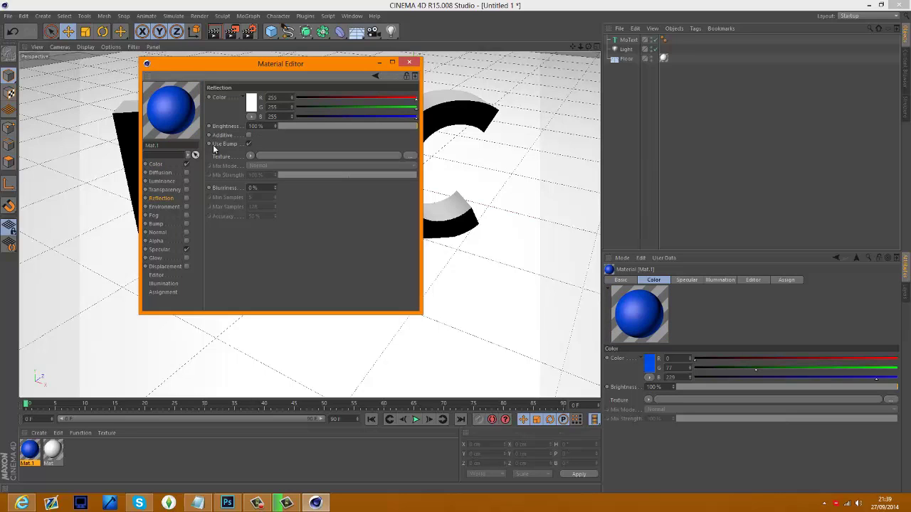
click(187, 198)
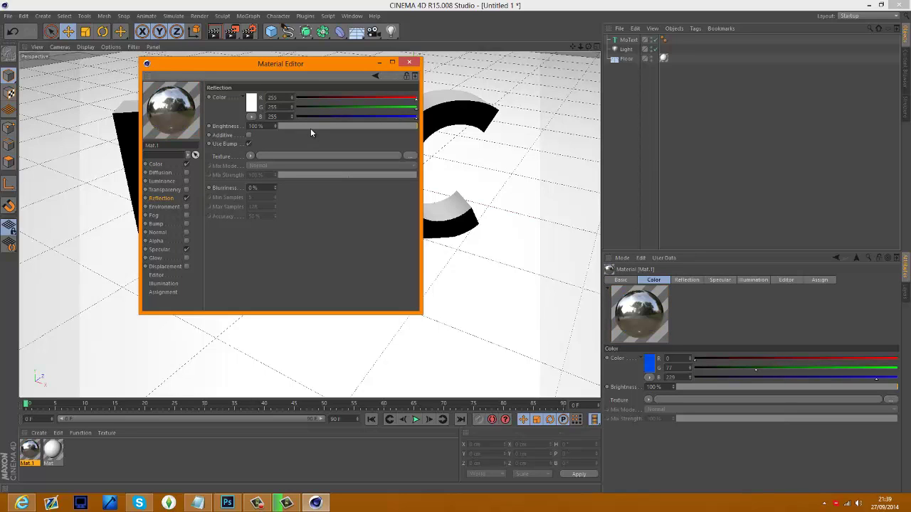
drag(311, 128, 316, 126)
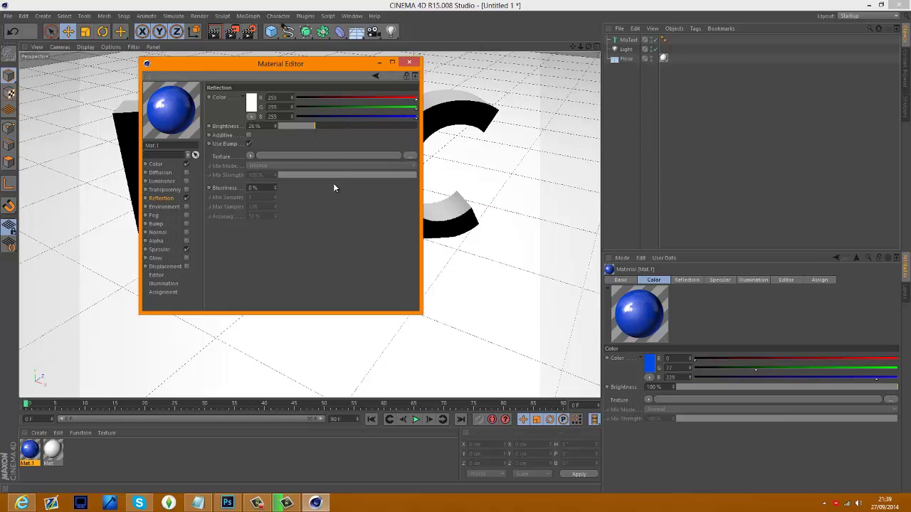
click(409, 62)
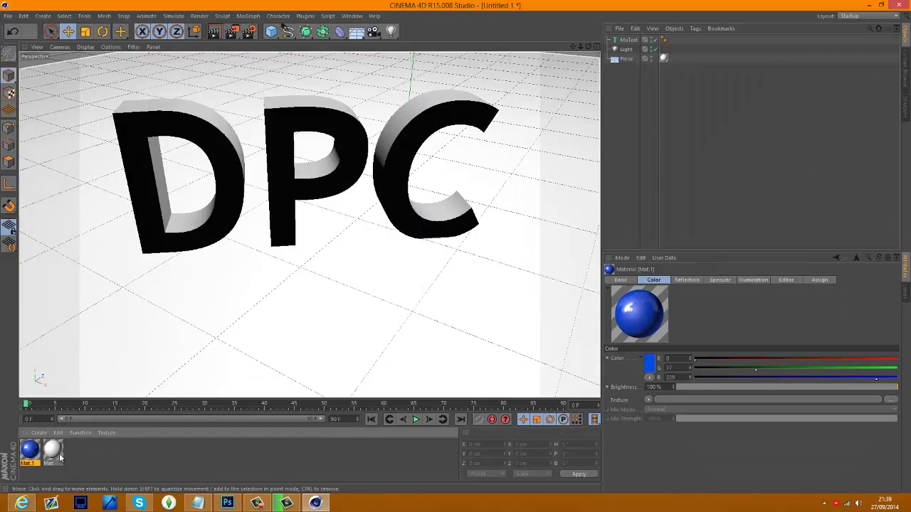
Apply the blue material to the MoText object and render the view
drag(596, 70, 628, 41)
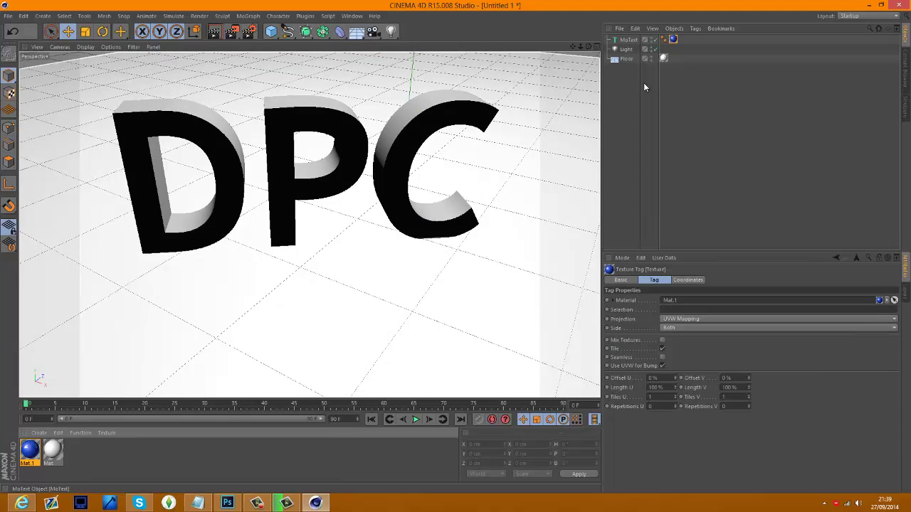
click(691, 118)
click(214, 31)
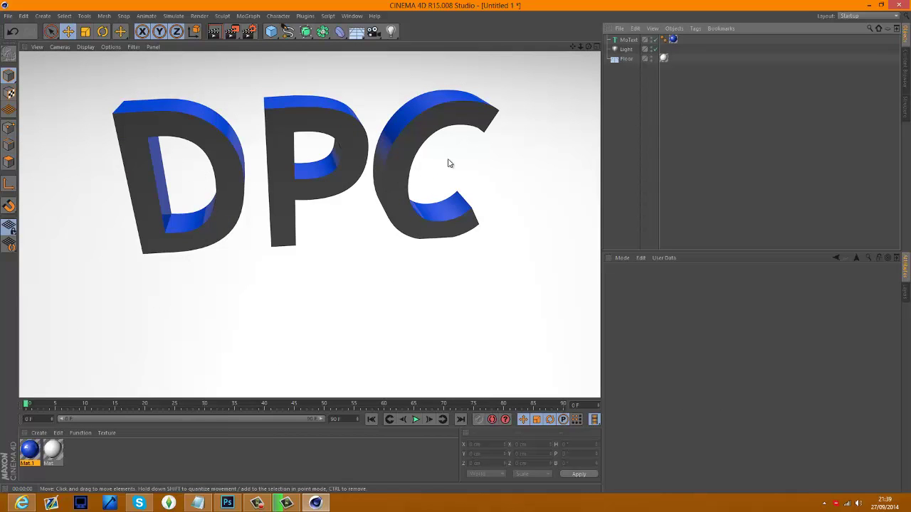
Lower the light to about Y 208 cm and shift it in front of the text at about X 220 cm, Z -333 cm
click(626, 49)
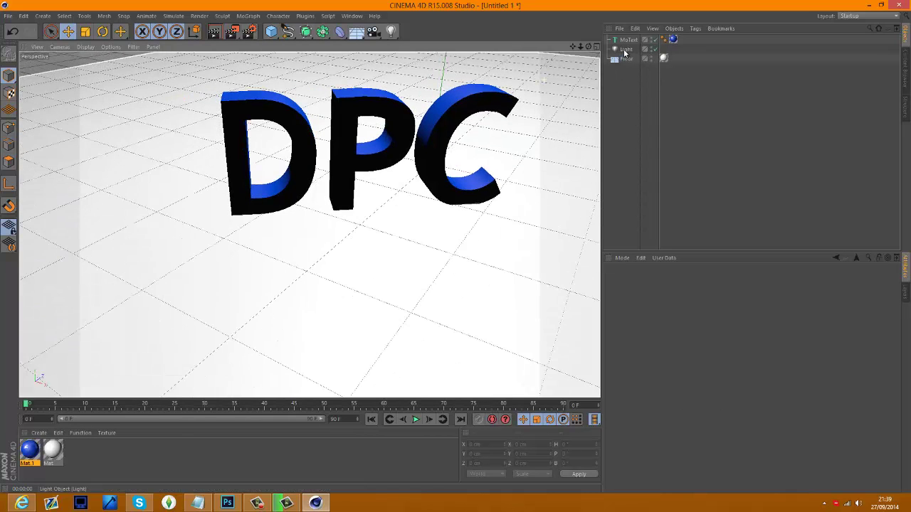
click(354, 63)
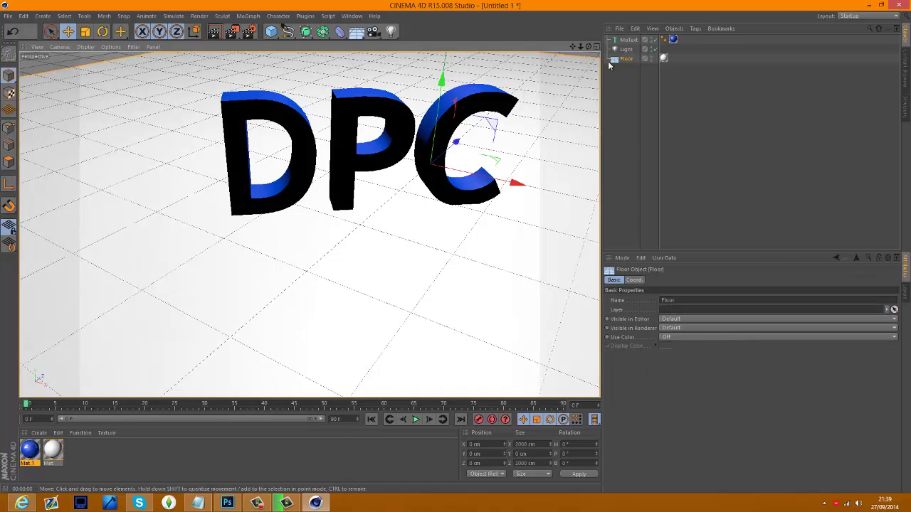
click(351, 64)
key(s)
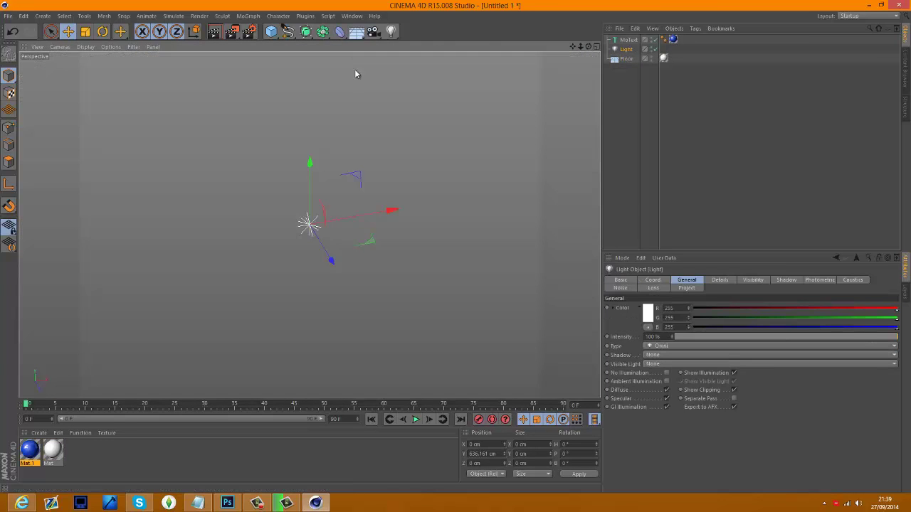
scroll(339, 261, down, 4)
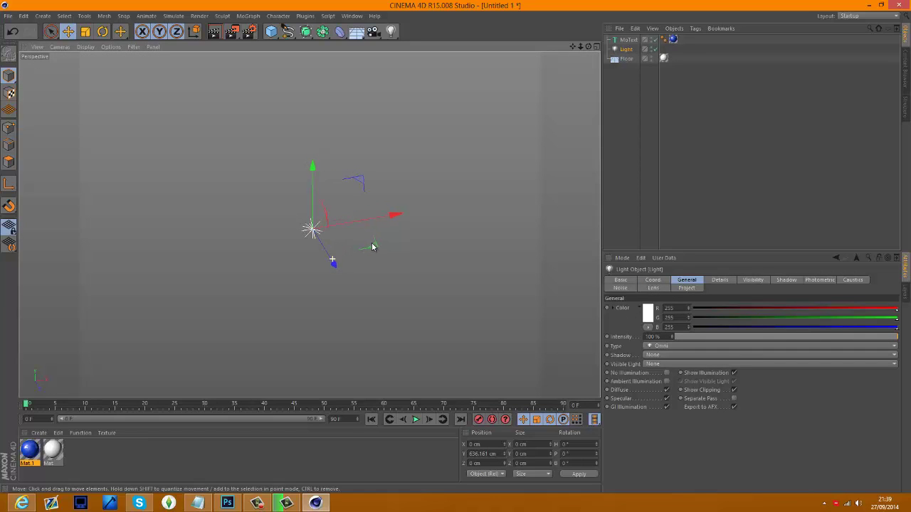
drag(589, 46, 346, 279)
drag(403, 305, 498, 322)
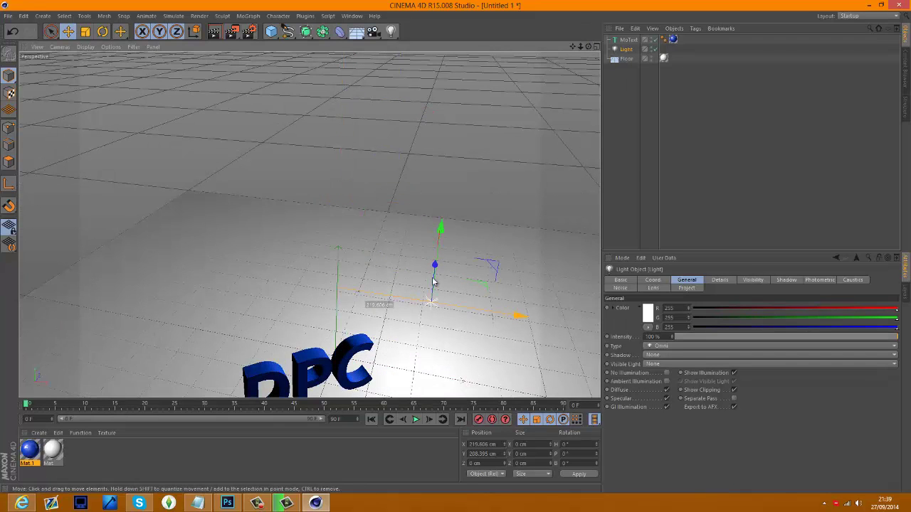
drag(434, 269, 422, 369)
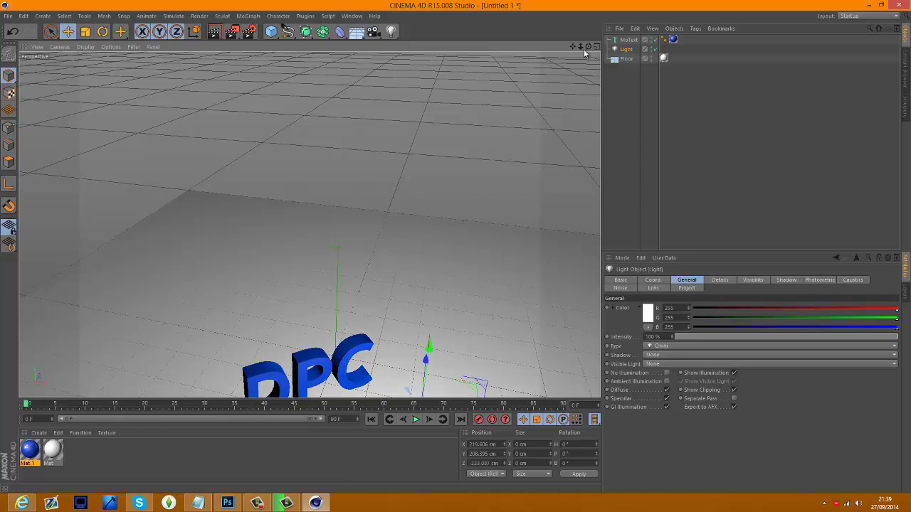
Render the view with the whole DPC text framed close up to check the new lighting
drag(588, 47, 463, 235)
scroll(372, 324, up, 8)
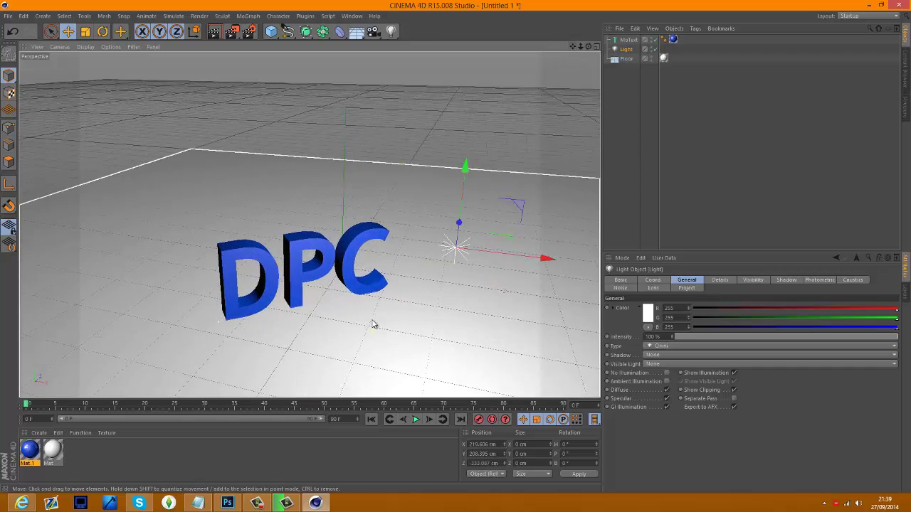
scroll(372, 314, up, 5)
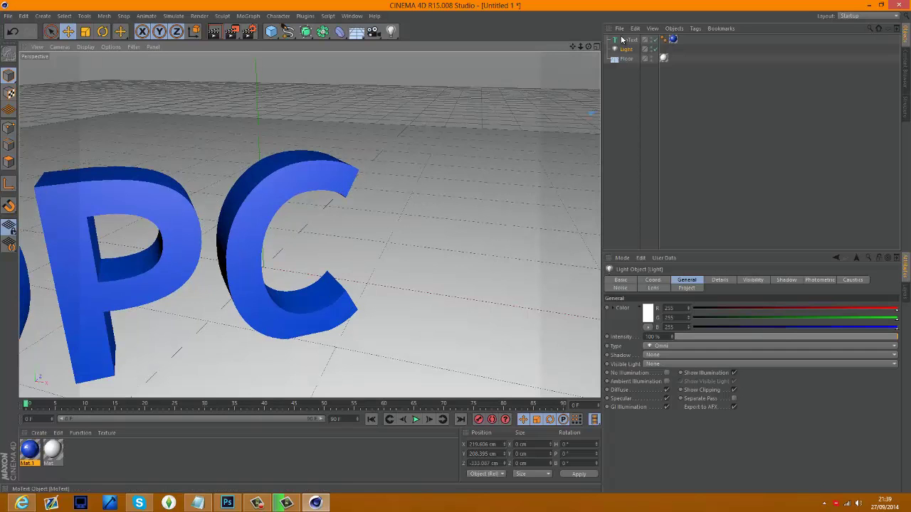
drag(580, 45, 457, 251)
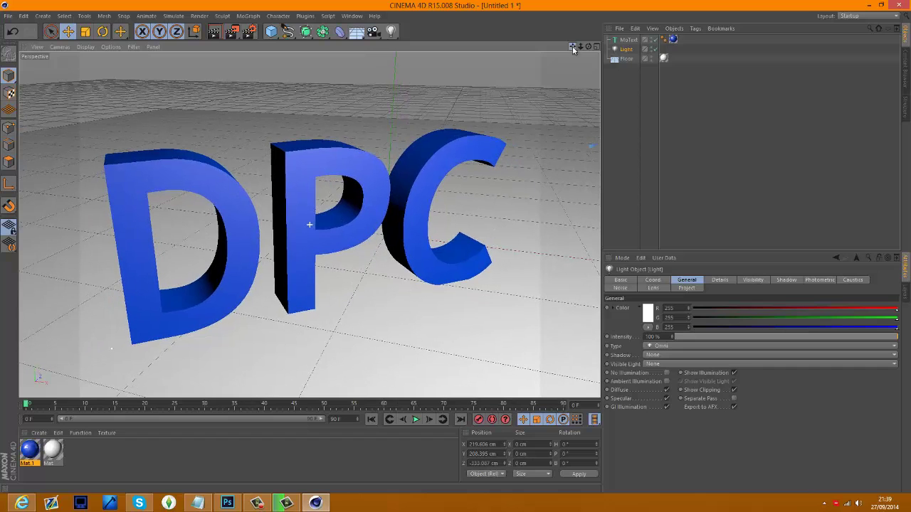
click(670, 108)
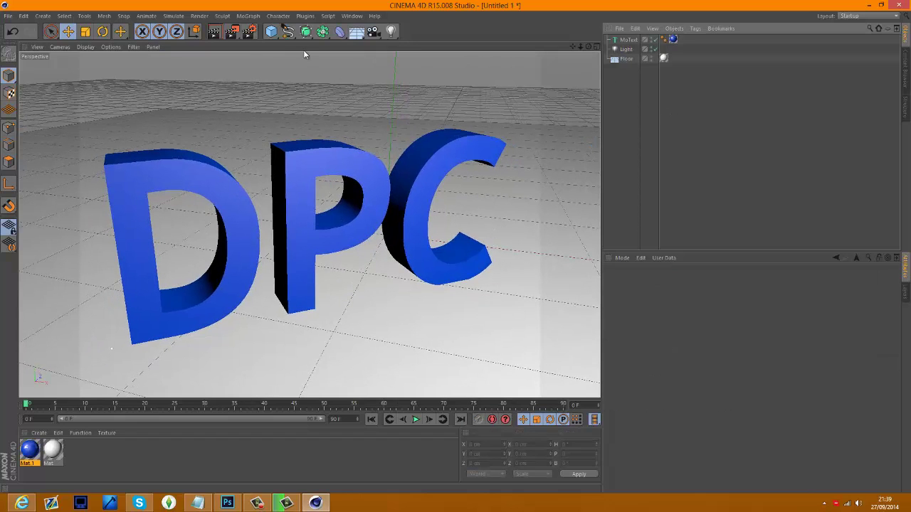
click(222, 39)
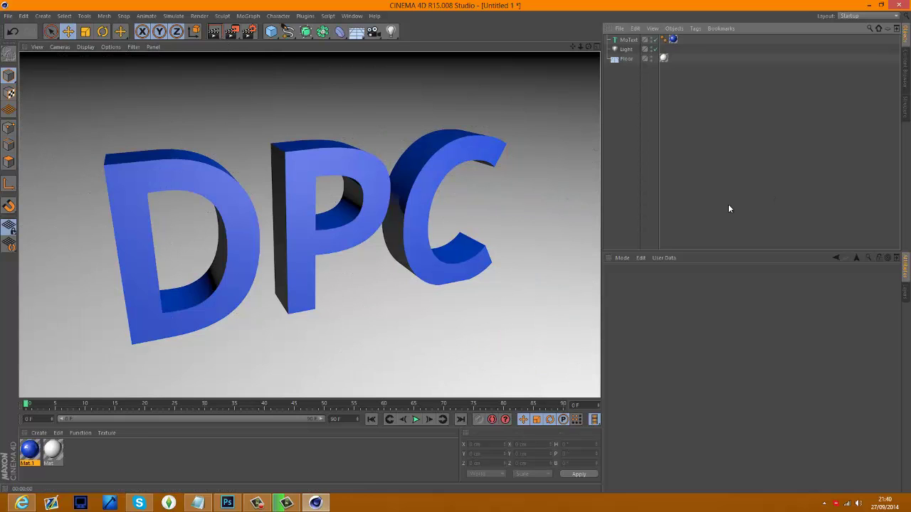
Set both the start and end caps of the DPC MoText to Fillet Cap
click(627, 40)
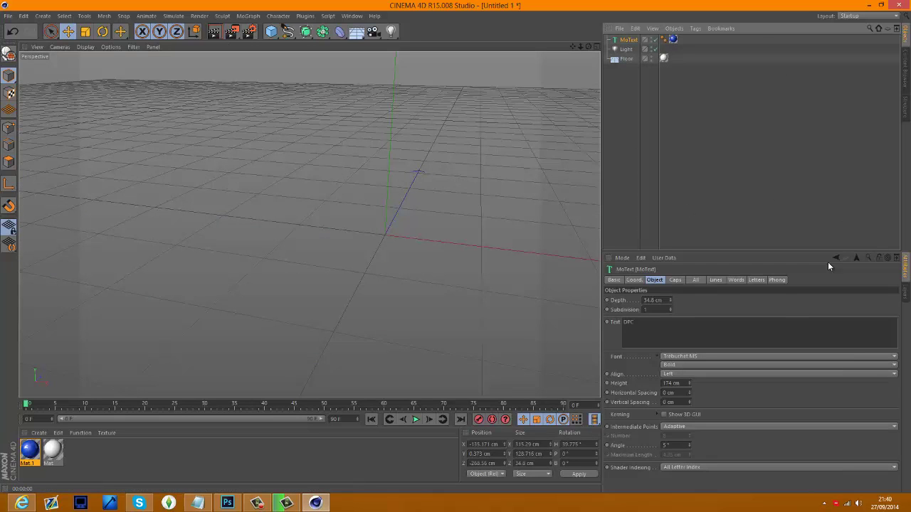
click(684, 281)
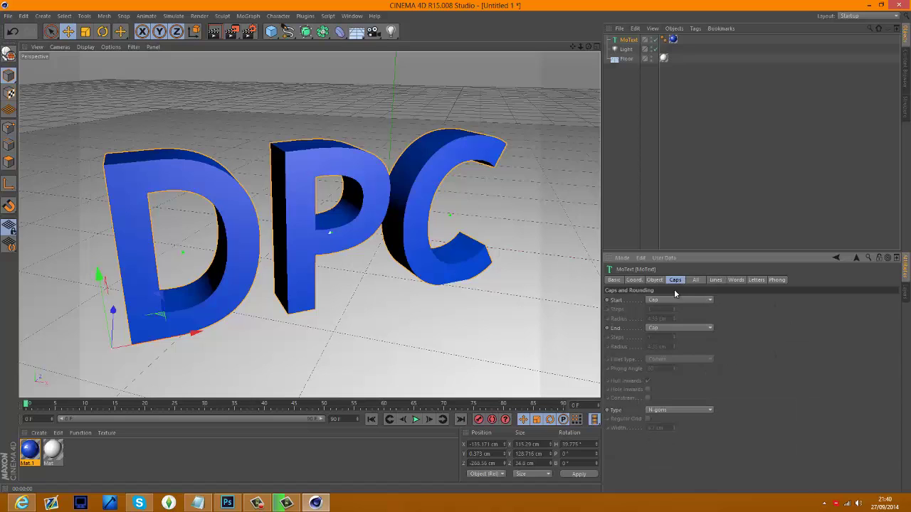
click(670, 301)
click(661, 335)
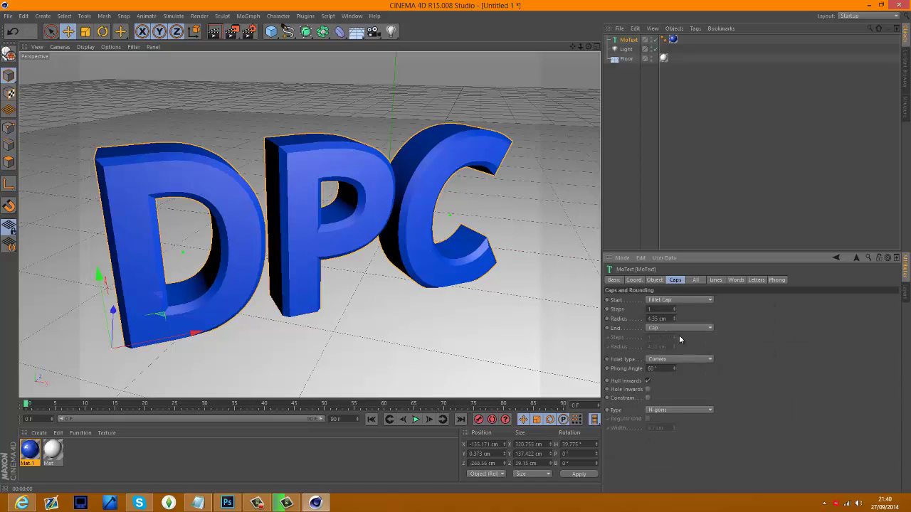
click(676, 330)
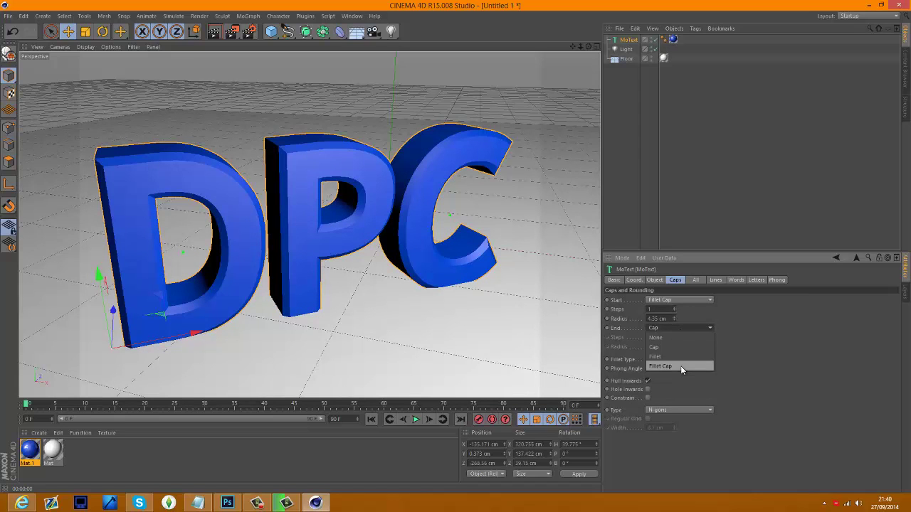
click(680, 366)
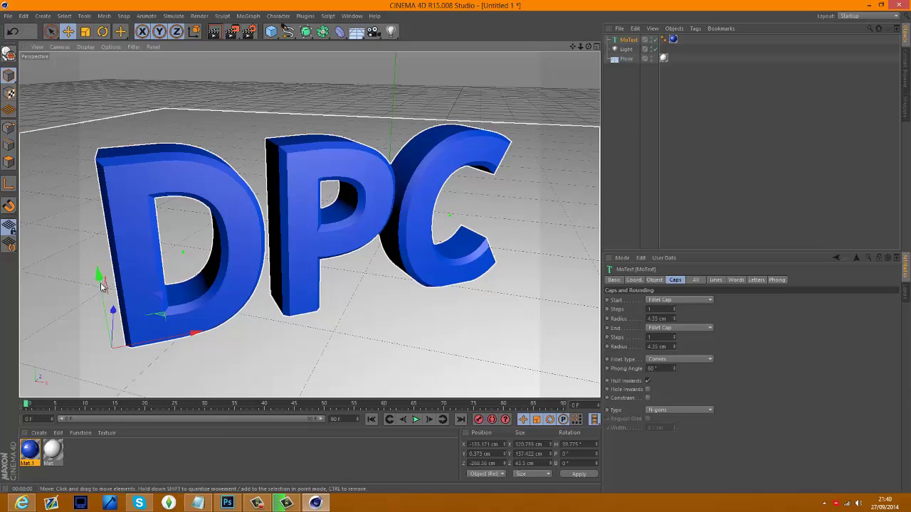
Raise the DPC text to about Y 7 cm, scale it to about 86%, and shift it along its X axis to about X -116 cm, Z -253 cm
drag(101, 282, 104, 278)
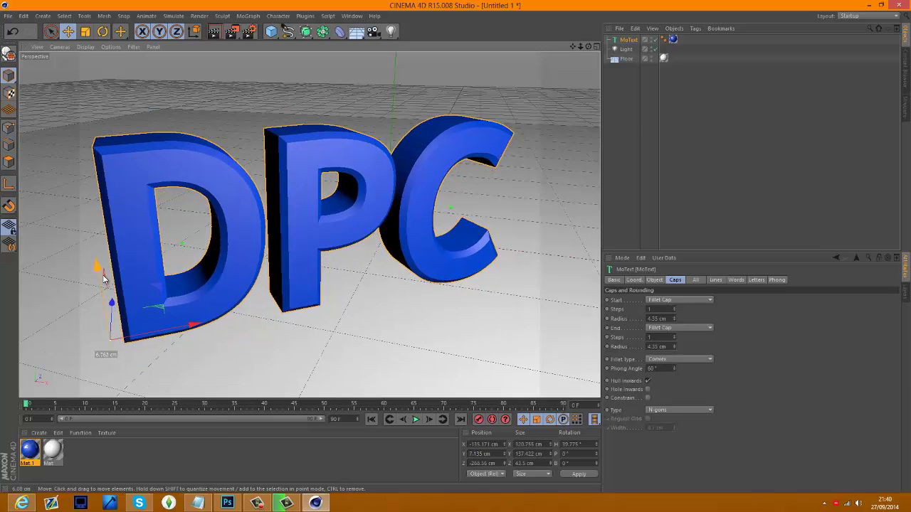
click(85, 31)
drag(380, 147, 368, 155)
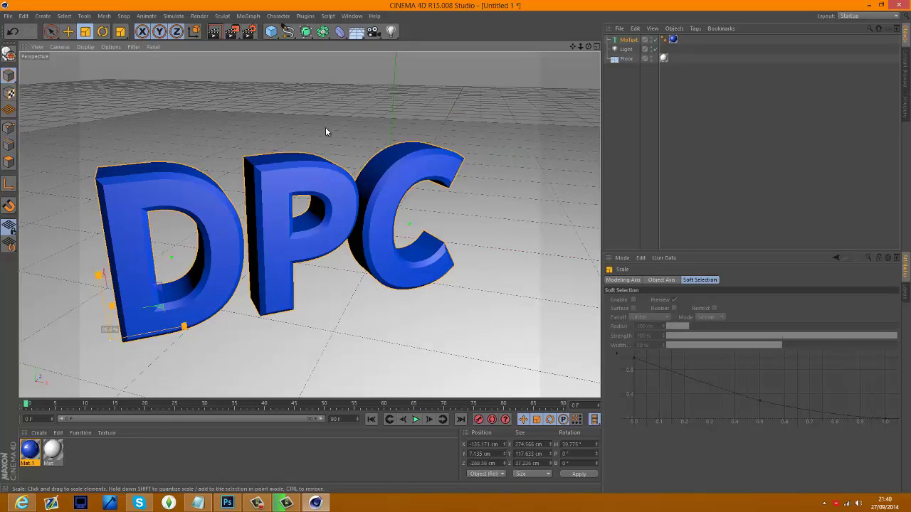
key(e)
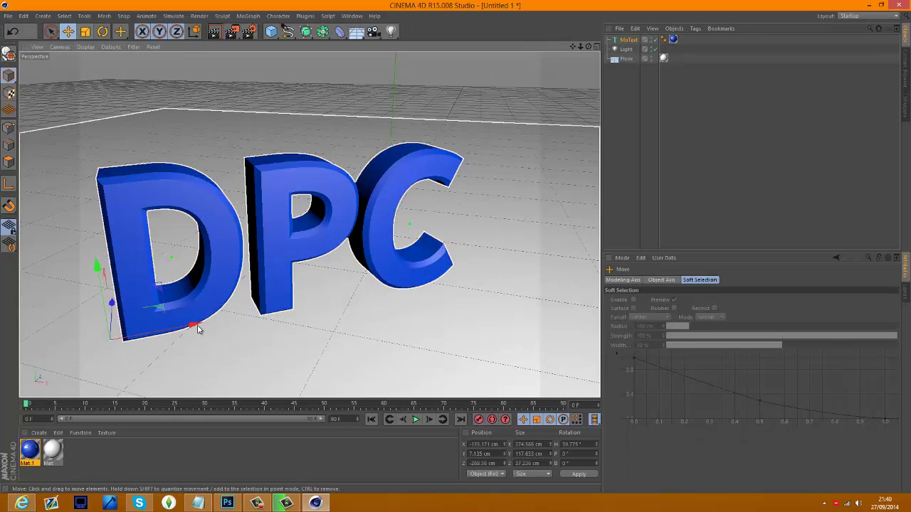
drag(198, 328, 229, 311)
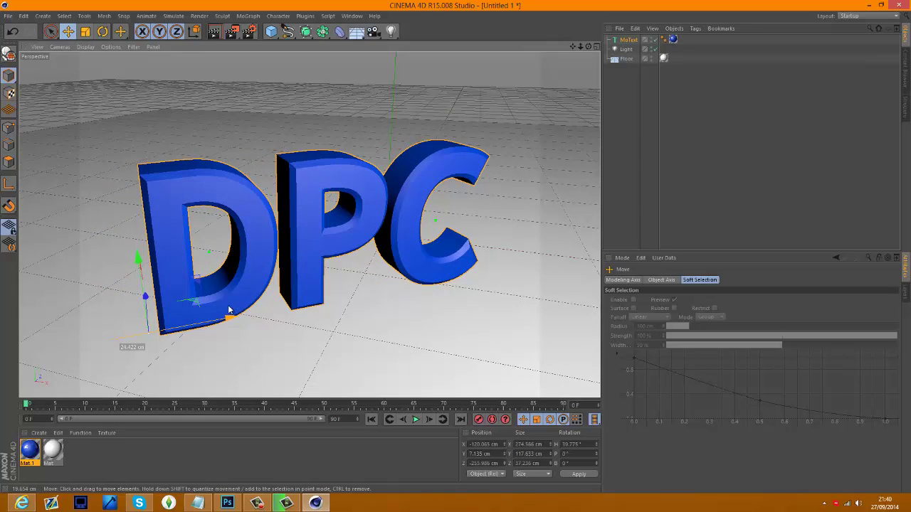
Set the light's shadow type to Shadow Maps (Soft) and render the view
click(628, 50)
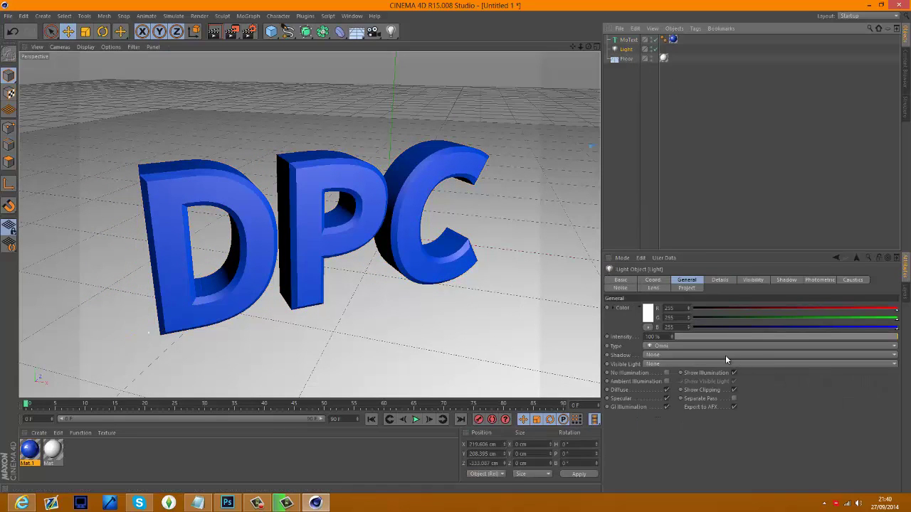
click(668, 355)
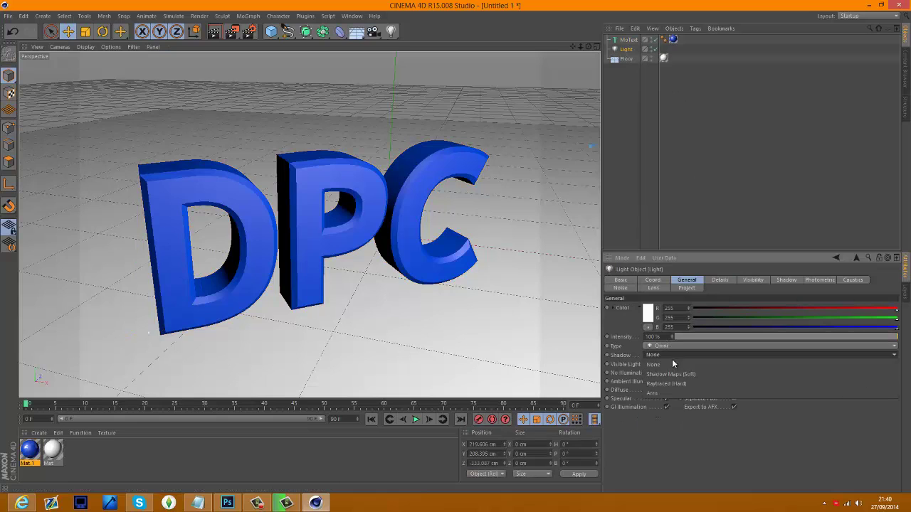
click(672, 363)
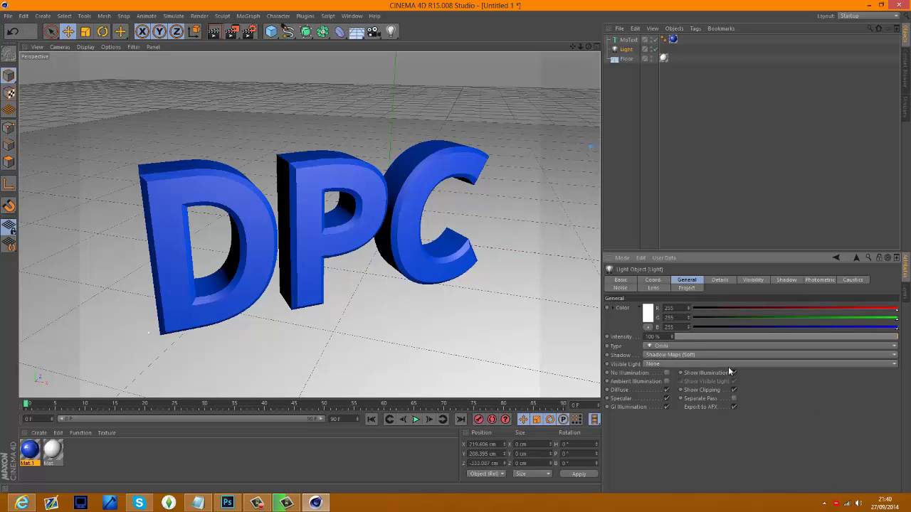
click(214, 32)
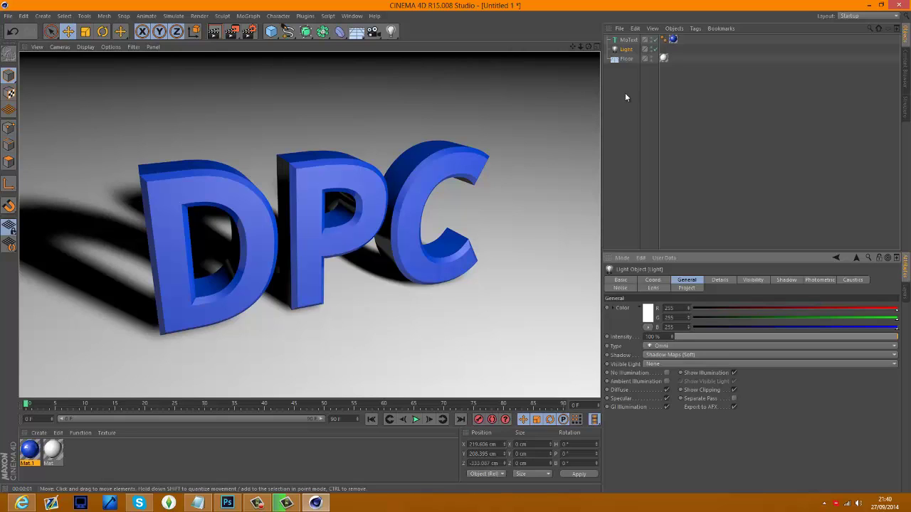
click(748, 126)
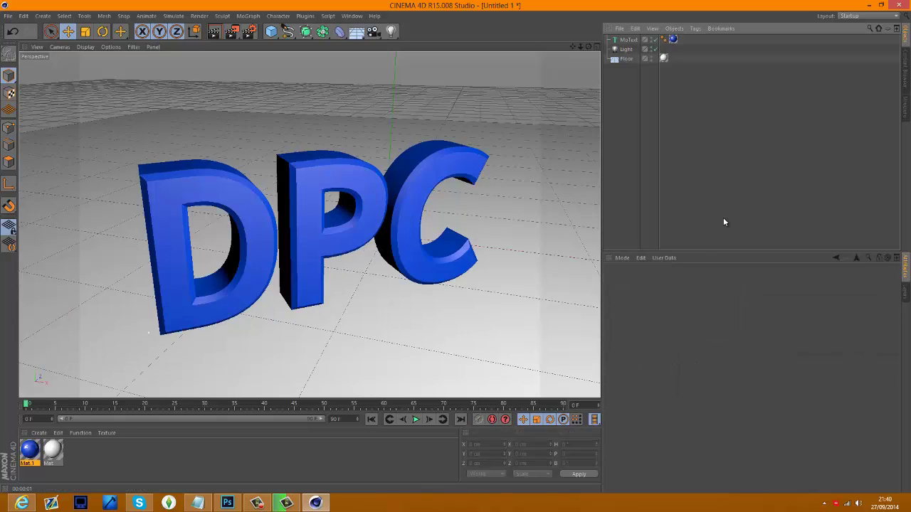
Duplicate the MoText object in place and delete the blue material tag from the copy
click(629, 40)
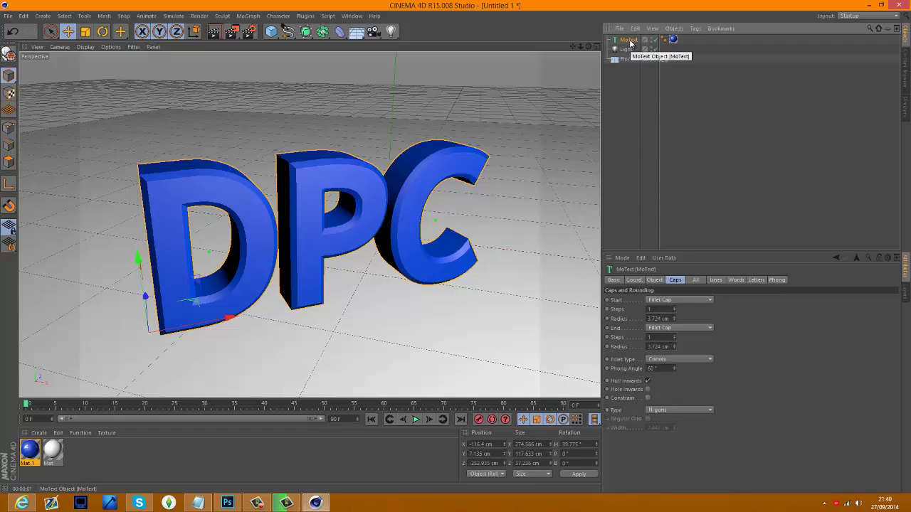
key(ctrl+c)
key(ctrl+v)
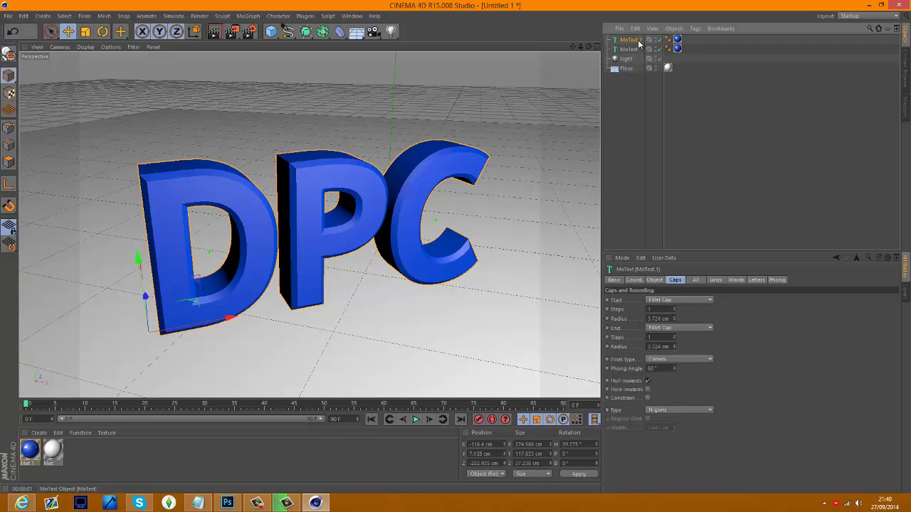
click(677, 39)
key(Delete)
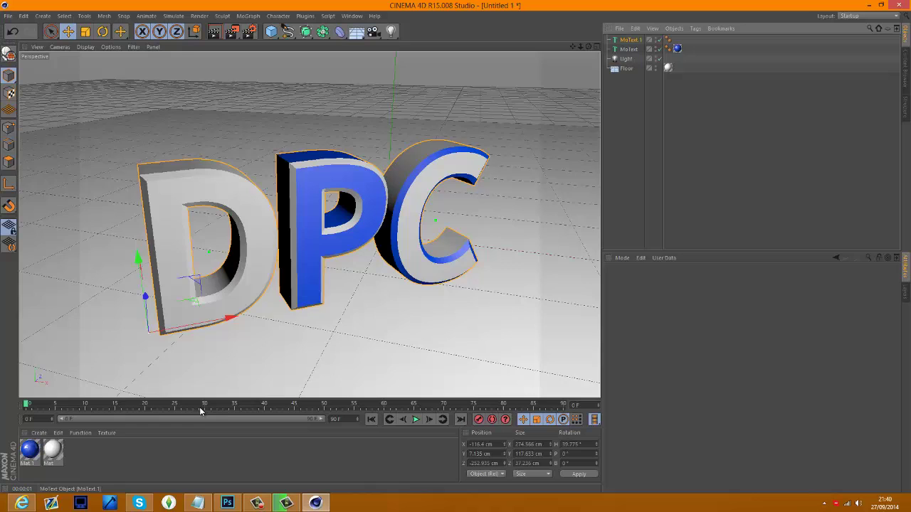
Create a third material and set its color to white with RGB 255, 255, 255
double_click(122, 463)
double_click(28, 449)
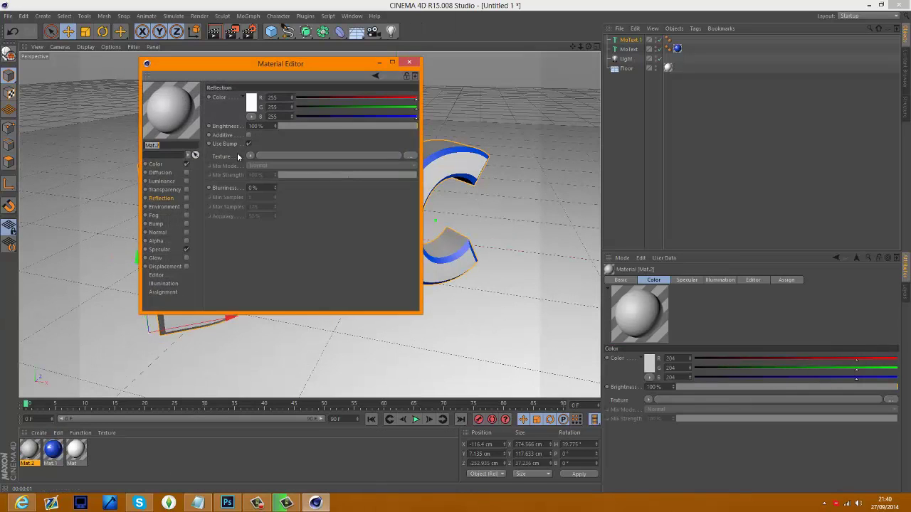
click(156, 164)
click(251, 106)
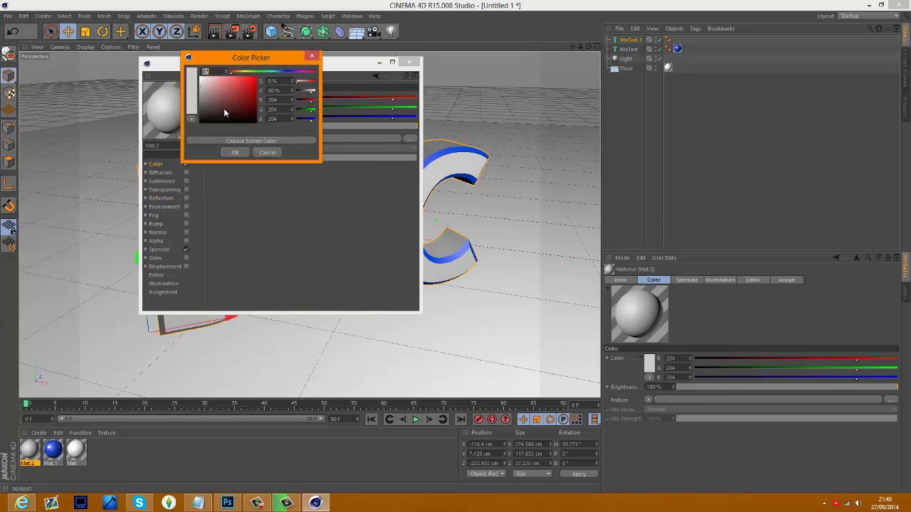
click(236, 153)
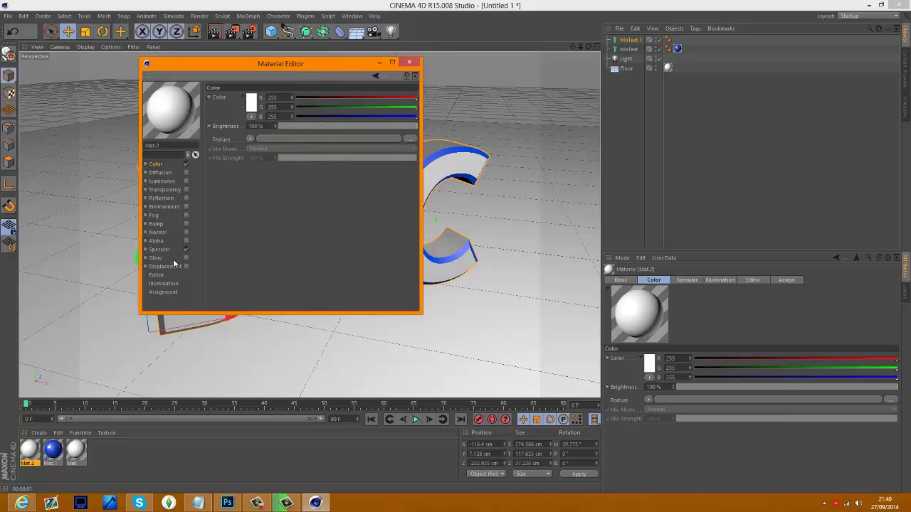
Enable glow on the new white material with 0% inner and 50% outer strength, and apply it to the duplicated MoText
click(186, 258)
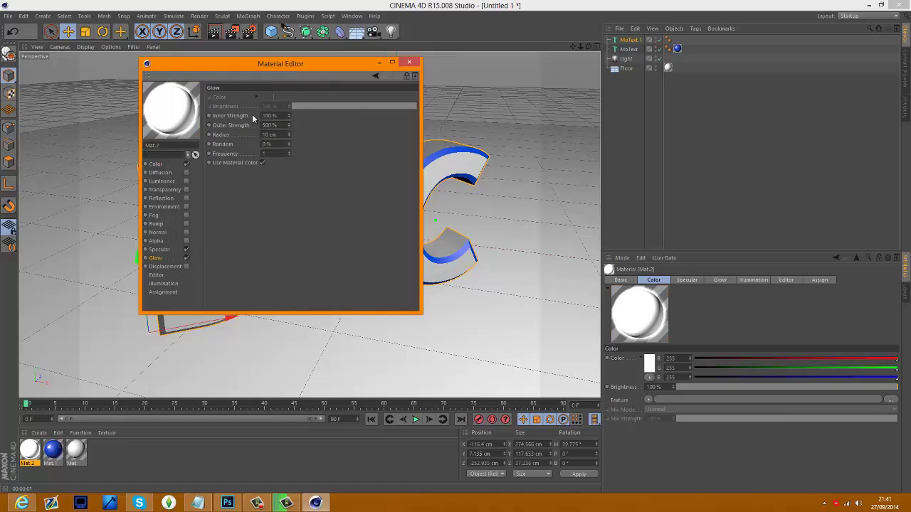
drag(251, 115, 249, 118)
text(0)
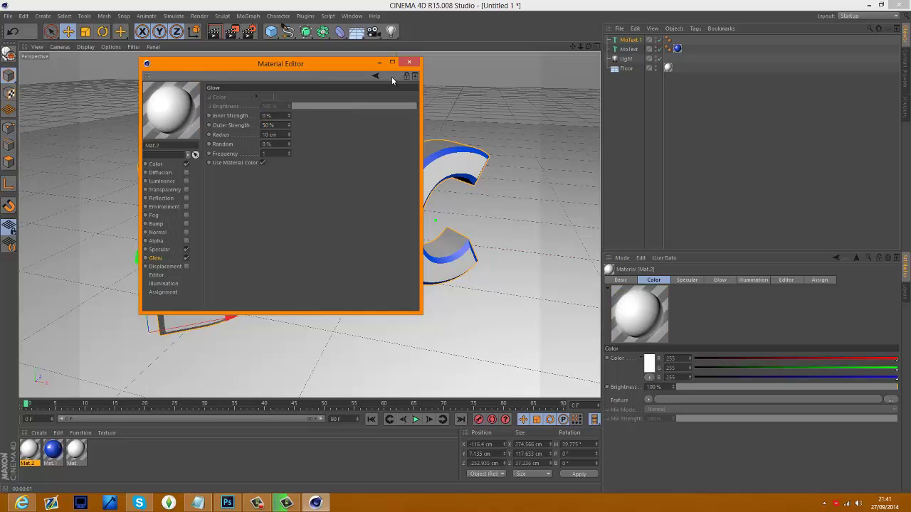
click(410, 63)
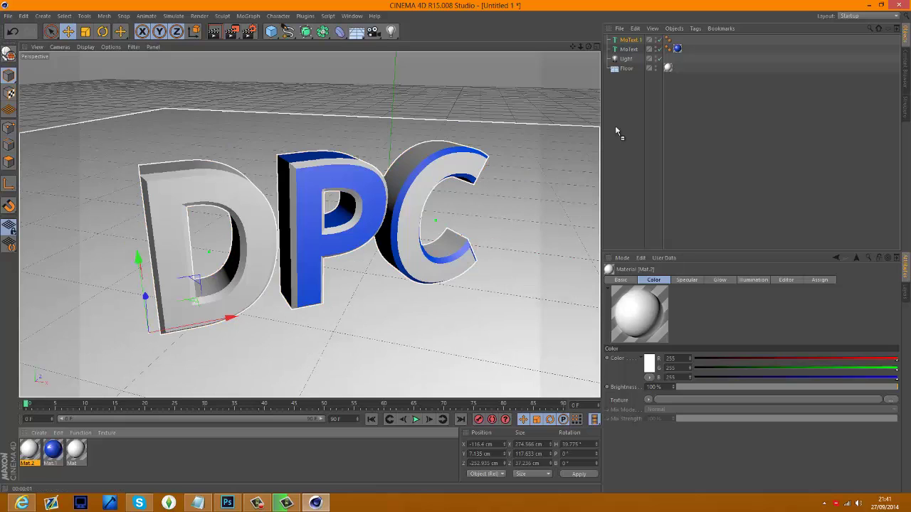
drag(649, 54, 644, 41)
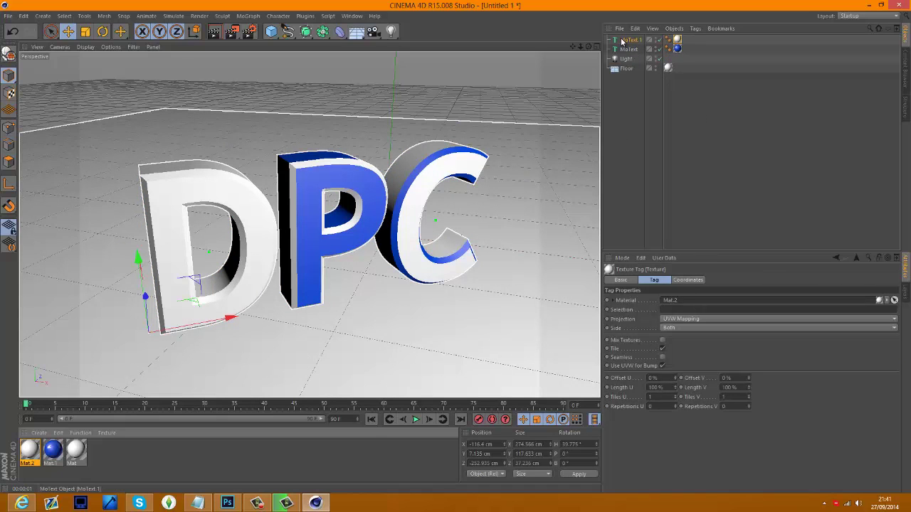
Set both the start and end caps of the duplicated white MoText to plain Cap
click(627, 40)
click(680, 300)
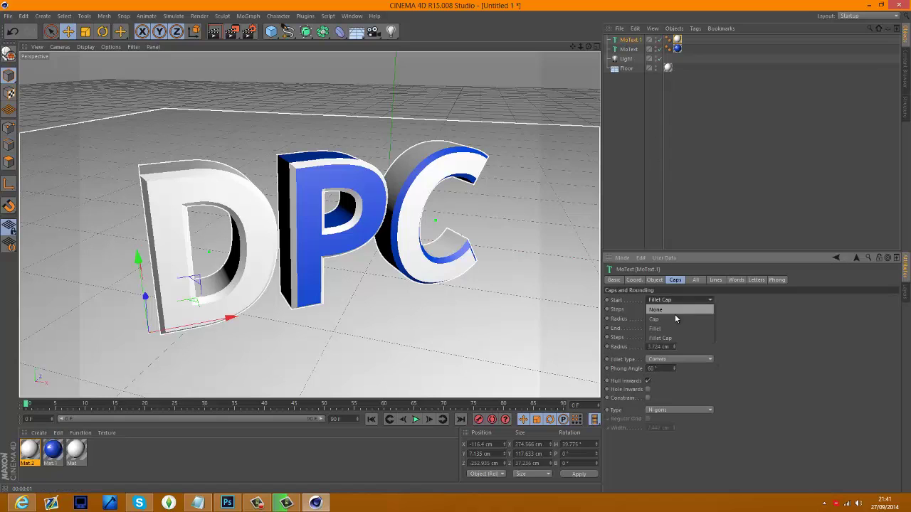
click(674, 314)
click(695, 328)
click(689, 345)
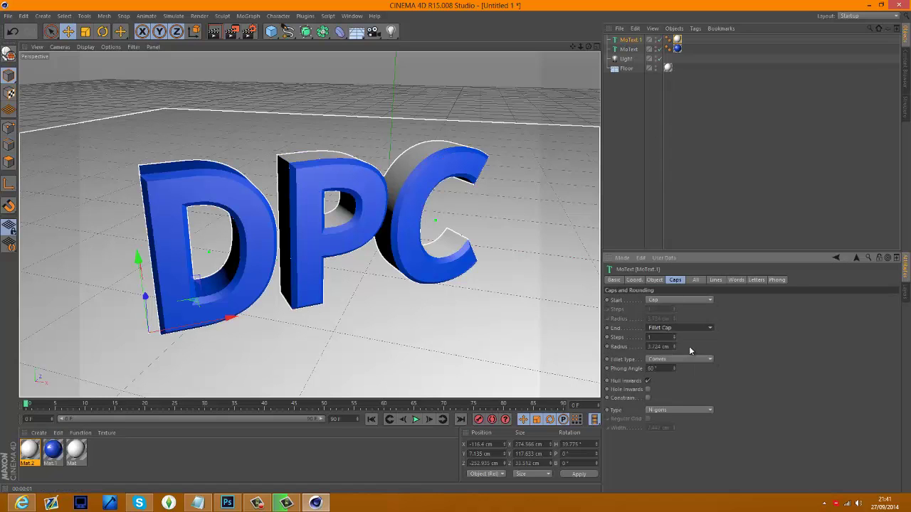
Move the duplicated white text about 6 cm forward along its depth axis, in front of the blue text, and render the view
click(639, 49)
click(638, 41)
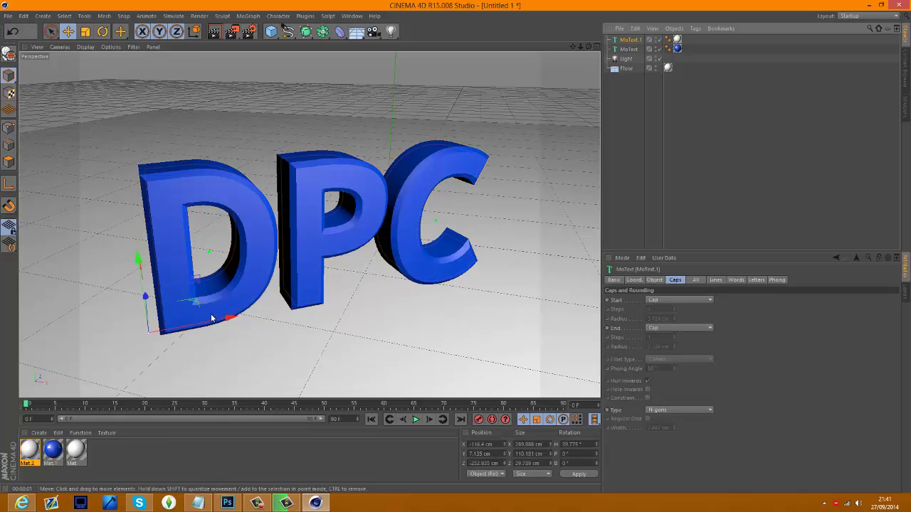
drag(148, 310, 149, 312)
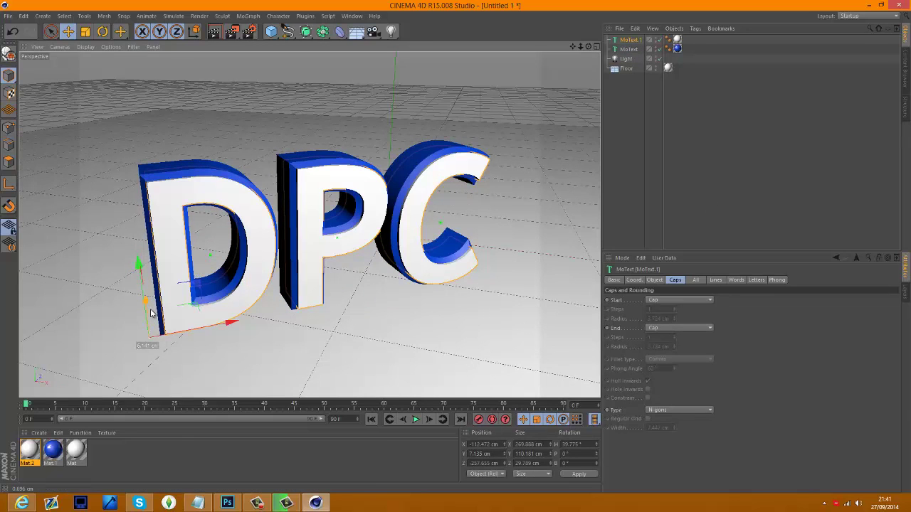
click(667, 187)
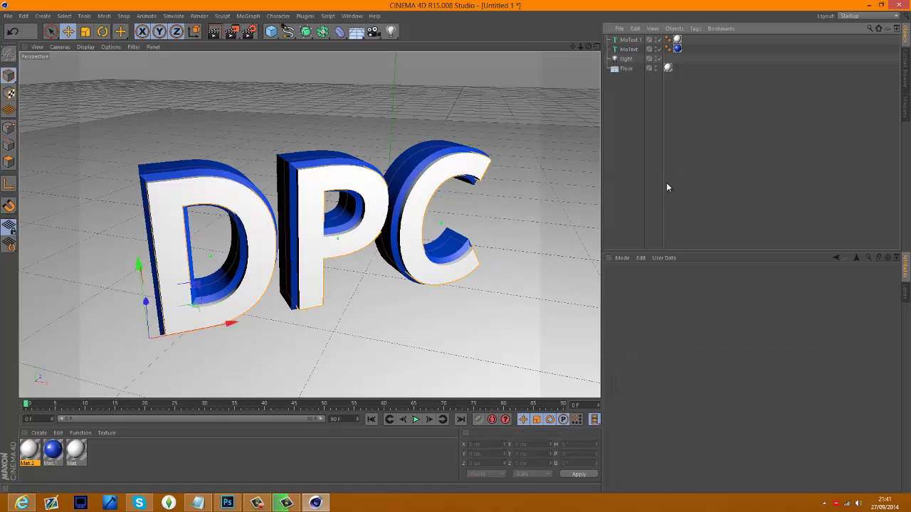
click(212, 33)
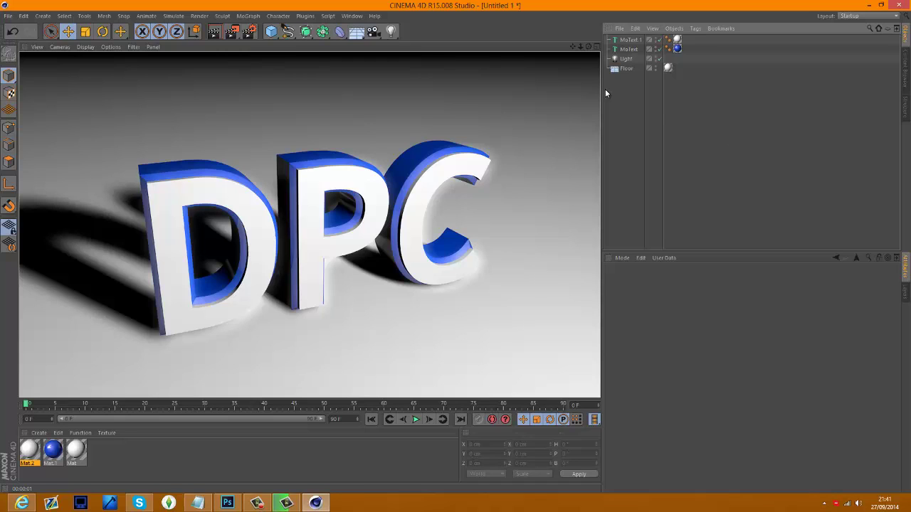
Set the render output size to 1920 x 1080 pixels with the ratio locked
click(249, 32)
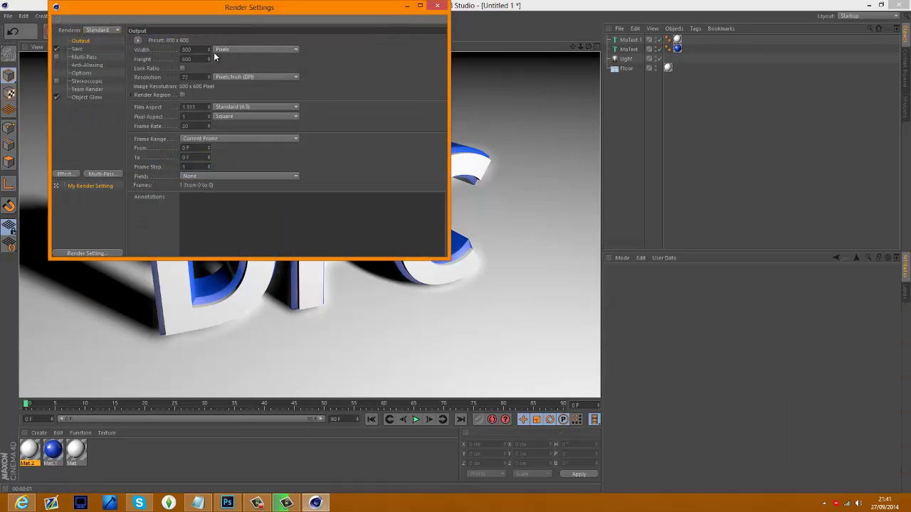
drag(129, 52, 126, 53)
key(Return)
key(Tab)
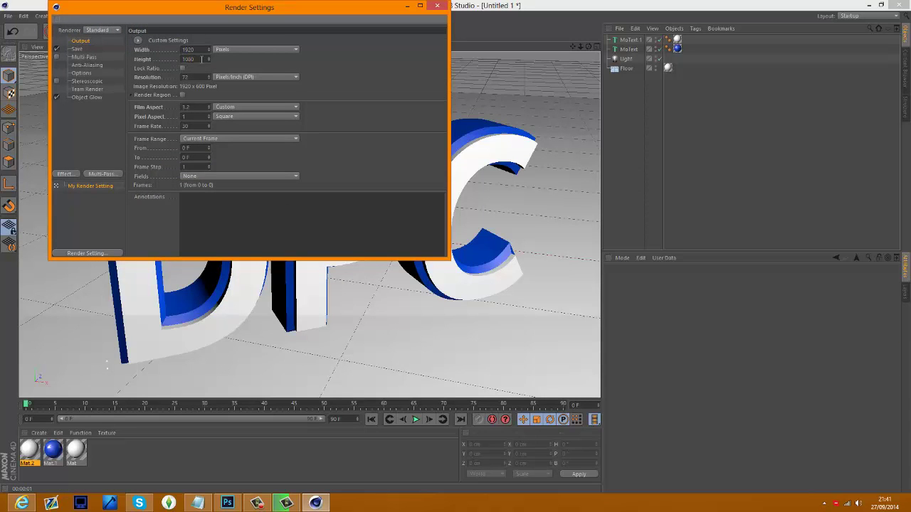
key(Return)
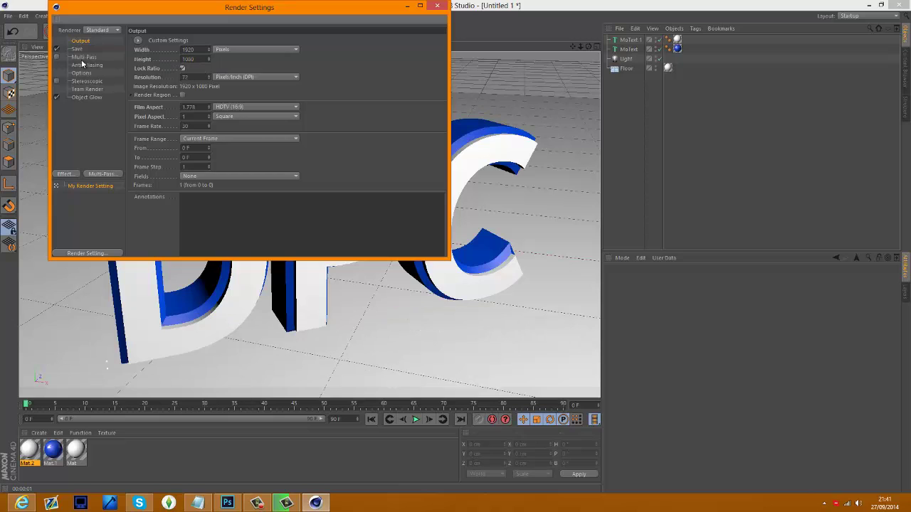
Start choosing the render's save file and create a folder named Tuts inside the GFX folder in My Documents
click(79, 49)
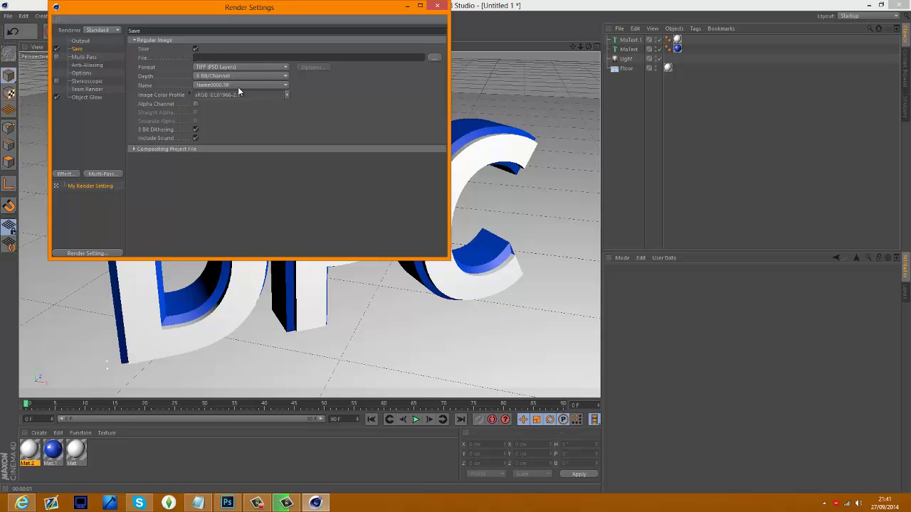
click(434, 57)
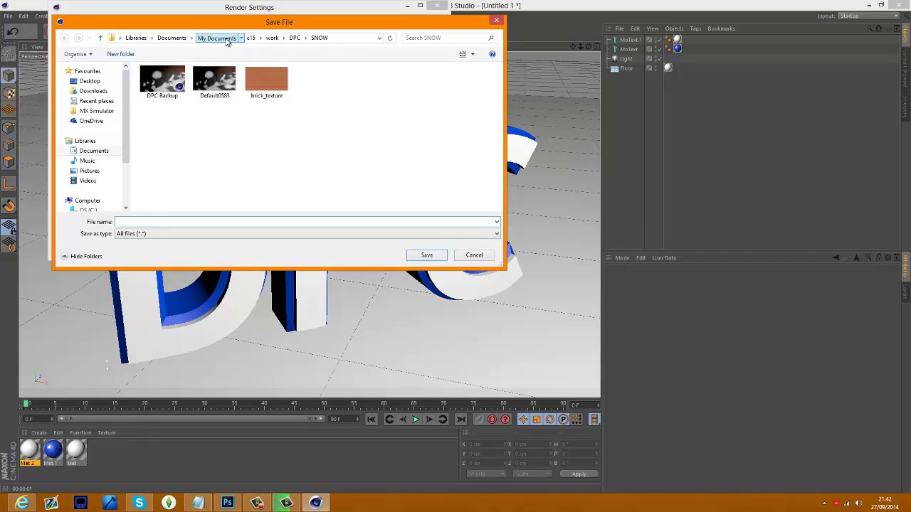
click(217, 38)
double_click(209, 92)
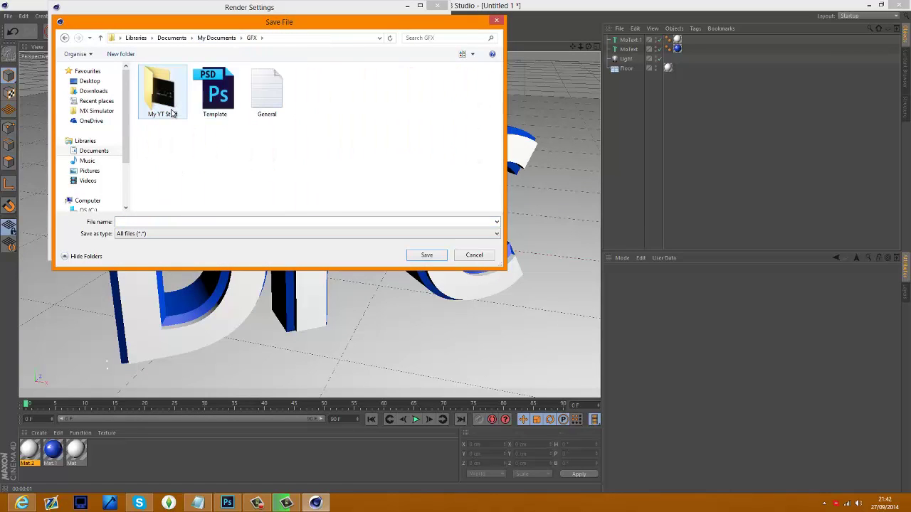
click(120, 54)
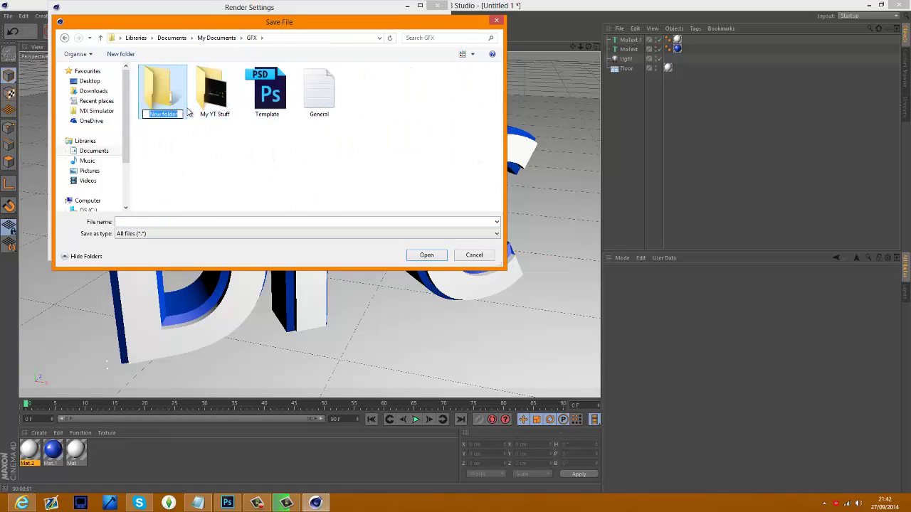
text(Tuts)
key(Return)
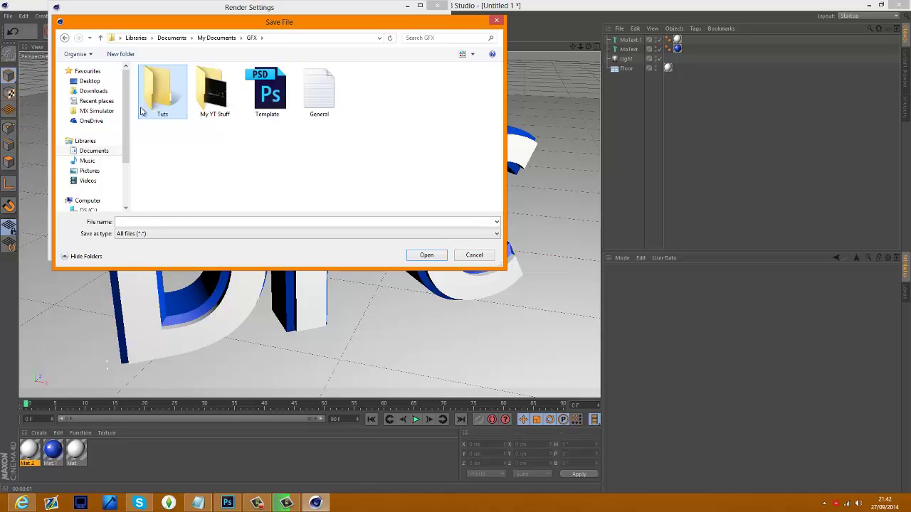
Create a Lesson 4 folder inside Tuts and set the render to save there under the file name DPC
double_click(155, 98)
click(126, 56)
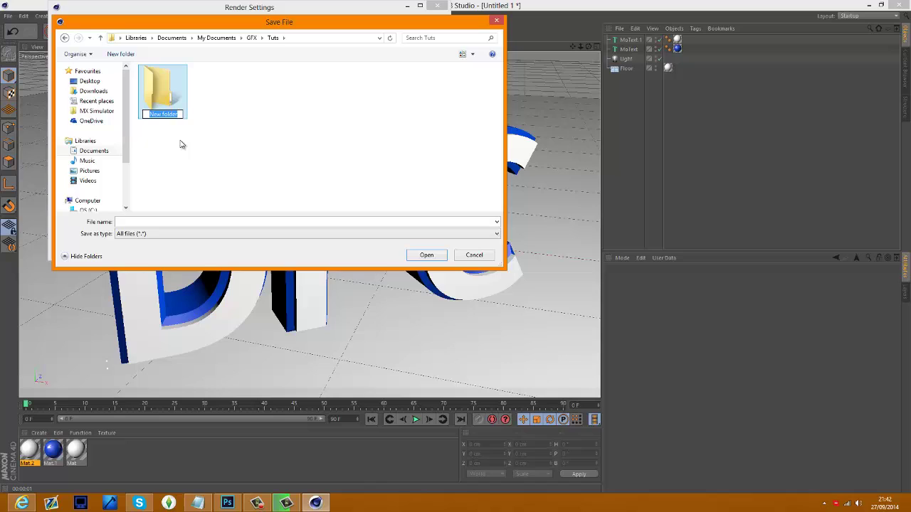
text(Lesson 4)
key(Return)
double_click(174, 115)
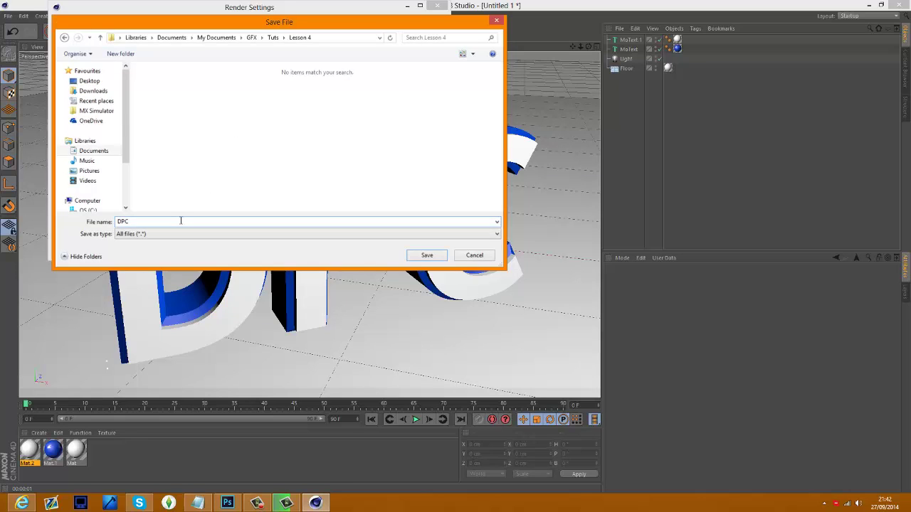
key(Return)
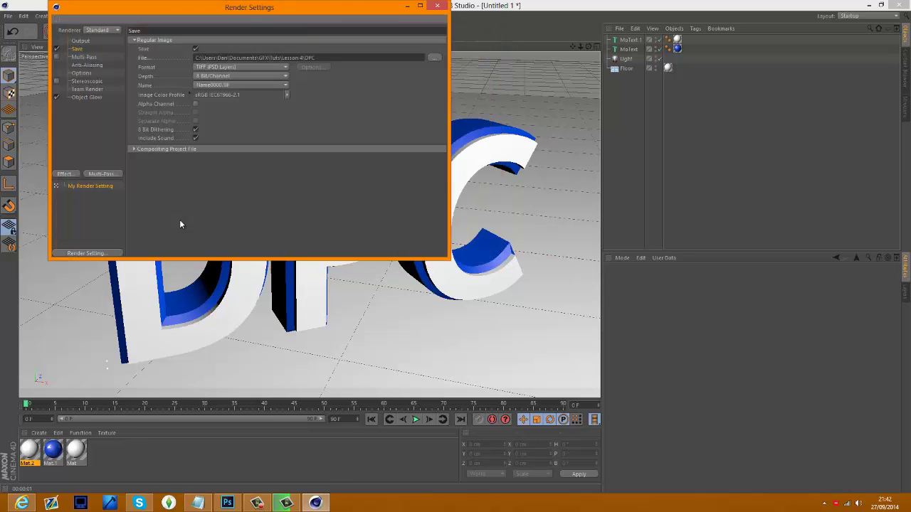
click(196, 105)
click(196, 104)
click(196, 105)
click(195, 105)
click(195, 105)
Set the render's save format to JPEG, add the Ambient Occlusion effect and close the render settings
click(215, 66)
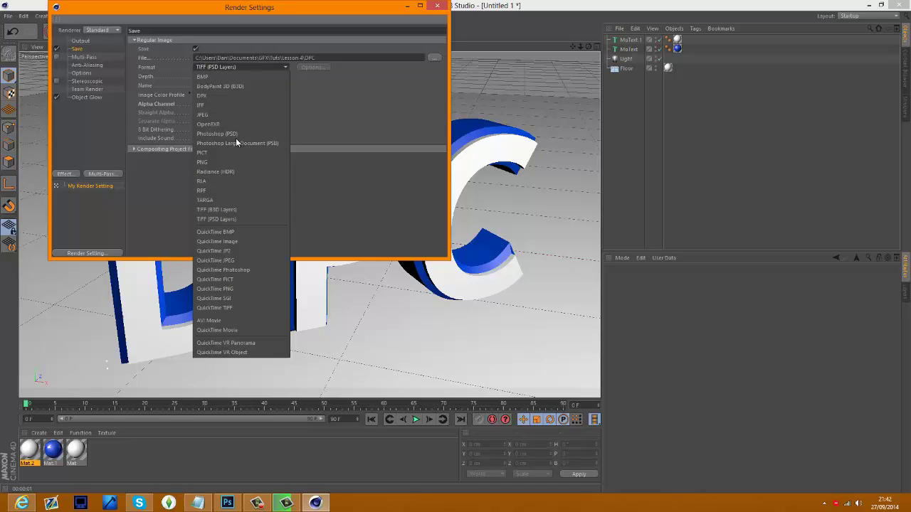
click(228, 113)
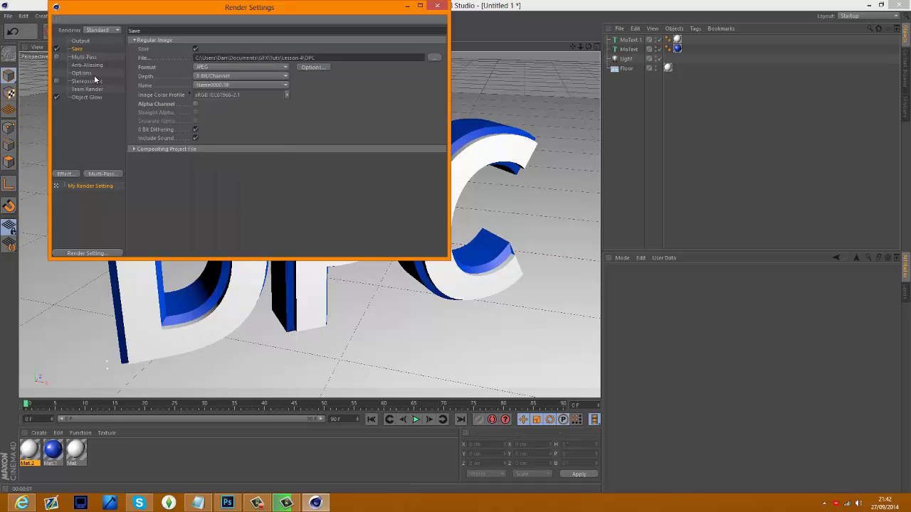
click(76, 174)
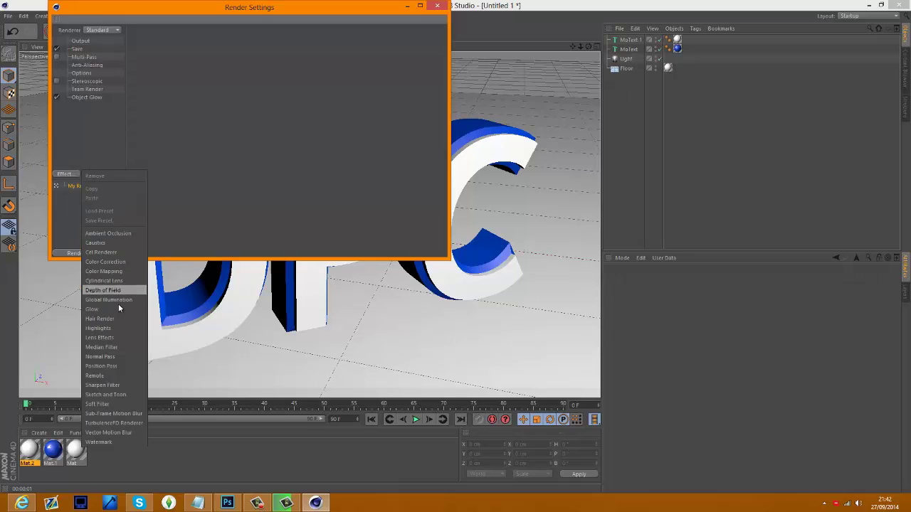
click(123, 235)
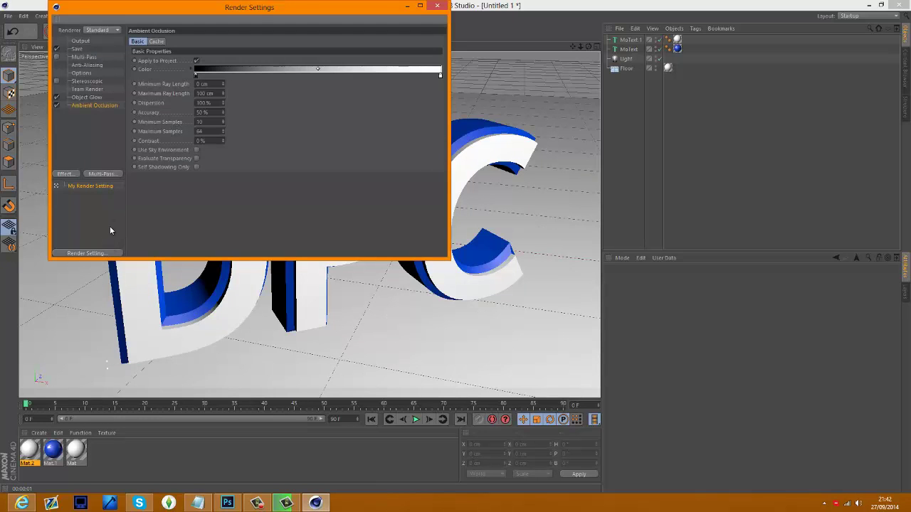
click(437, 5)
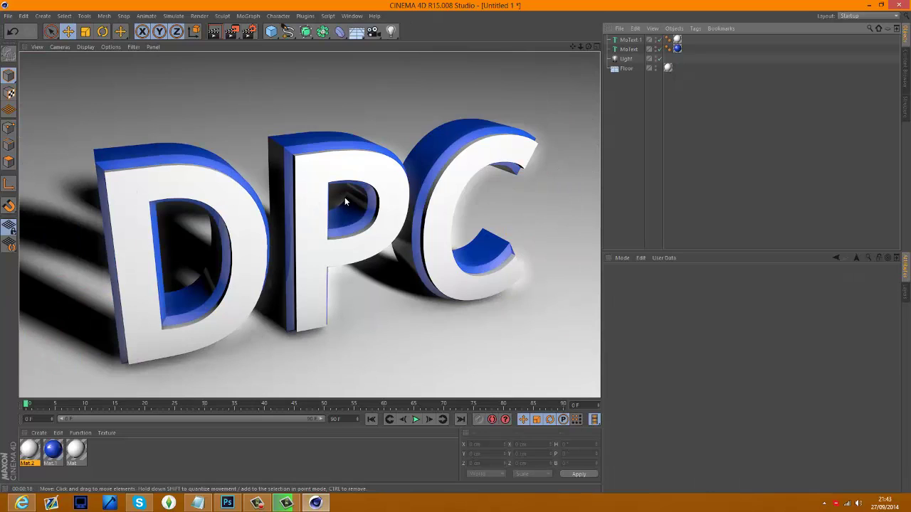
Render the scene to the Picture Viewer and show the whole image
click(232, 33)
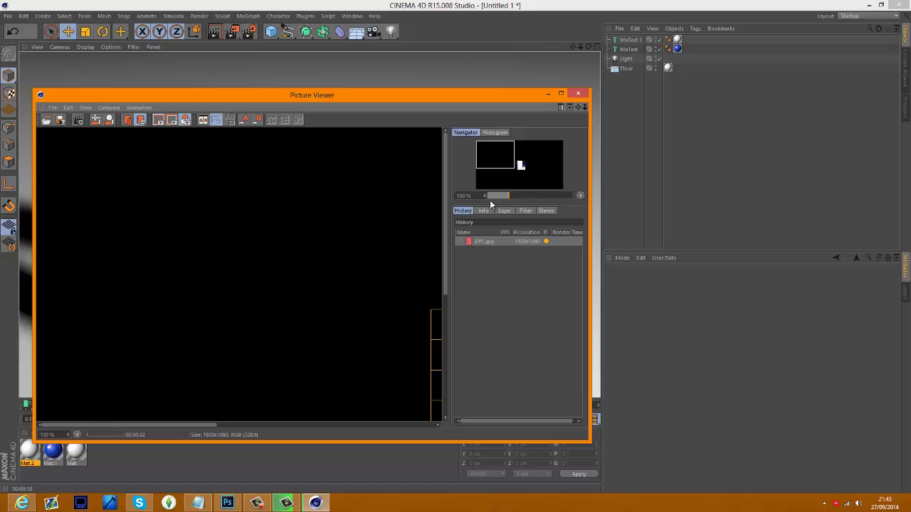
double_click(516, 163)
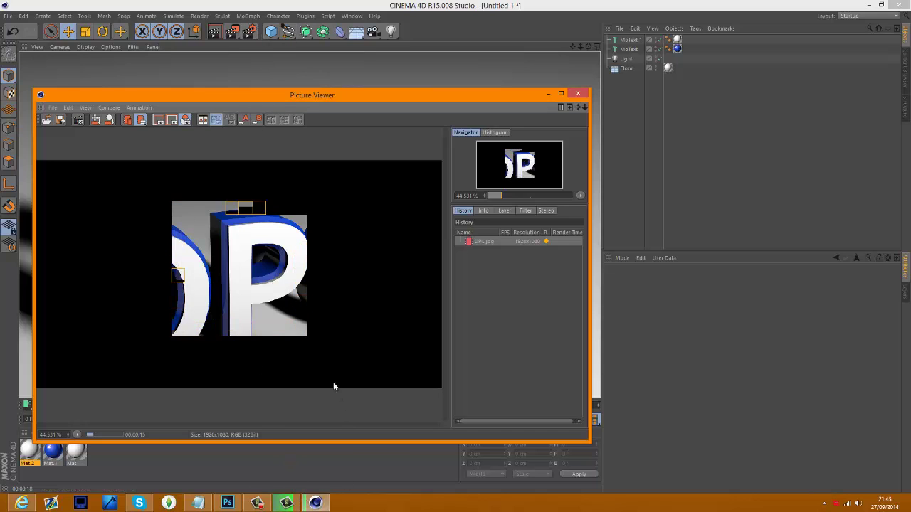
click(257, 503)
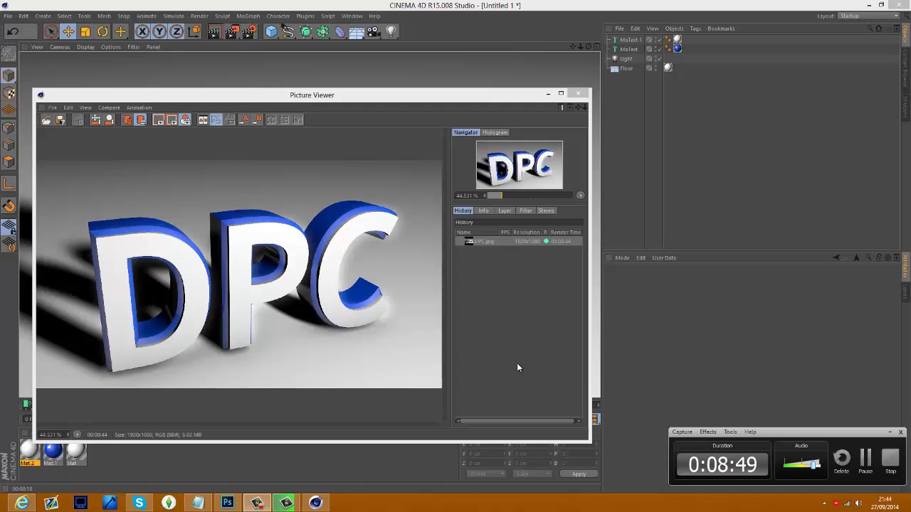
click(398, 212)
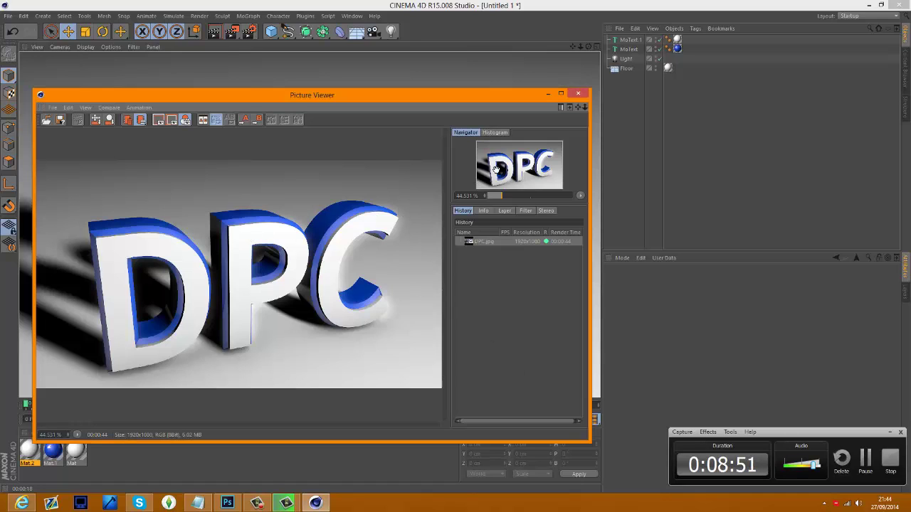
Examine the finished DPC render at different zoom levels and close the Picture Viewer
scroll(240, 289, up, 3)
scroll(240, 291, down, 2)
scroll(240, 291, down, 2)
scroll(399, 169, up, 2)
scroll(351, 172, down, 2)
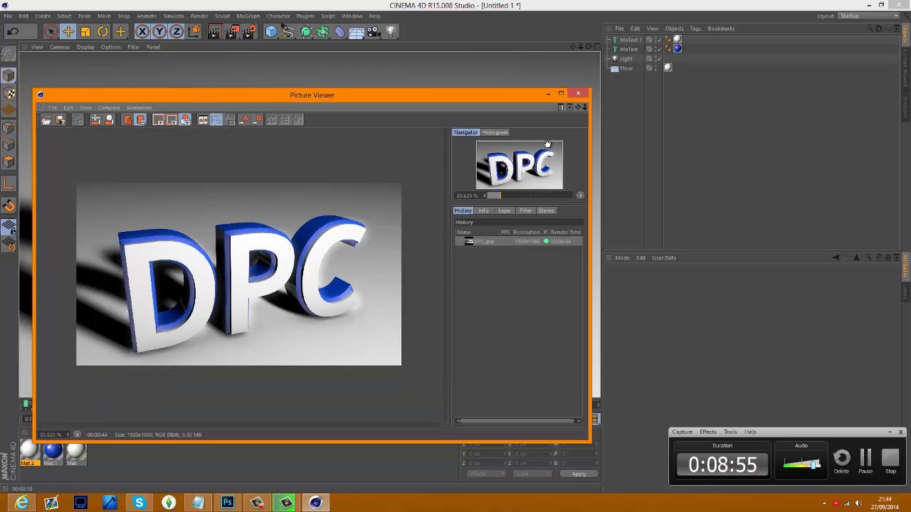
click(579, 94)
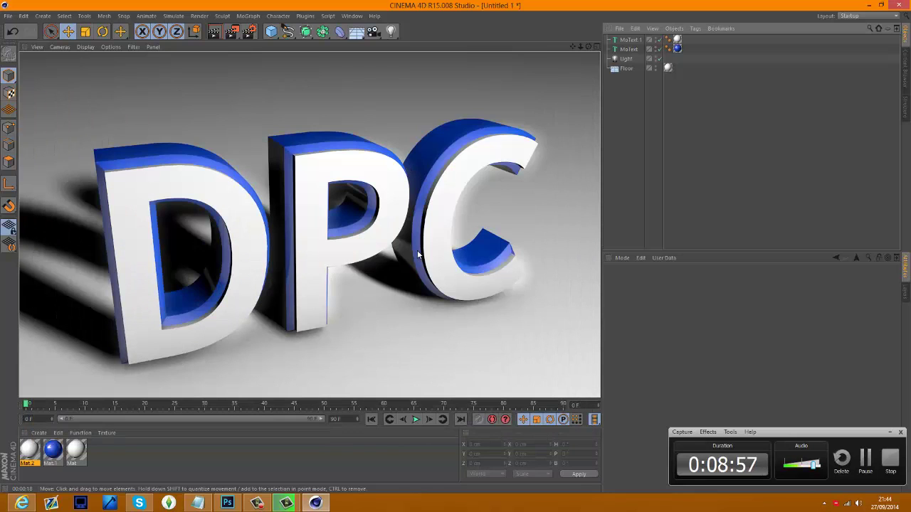